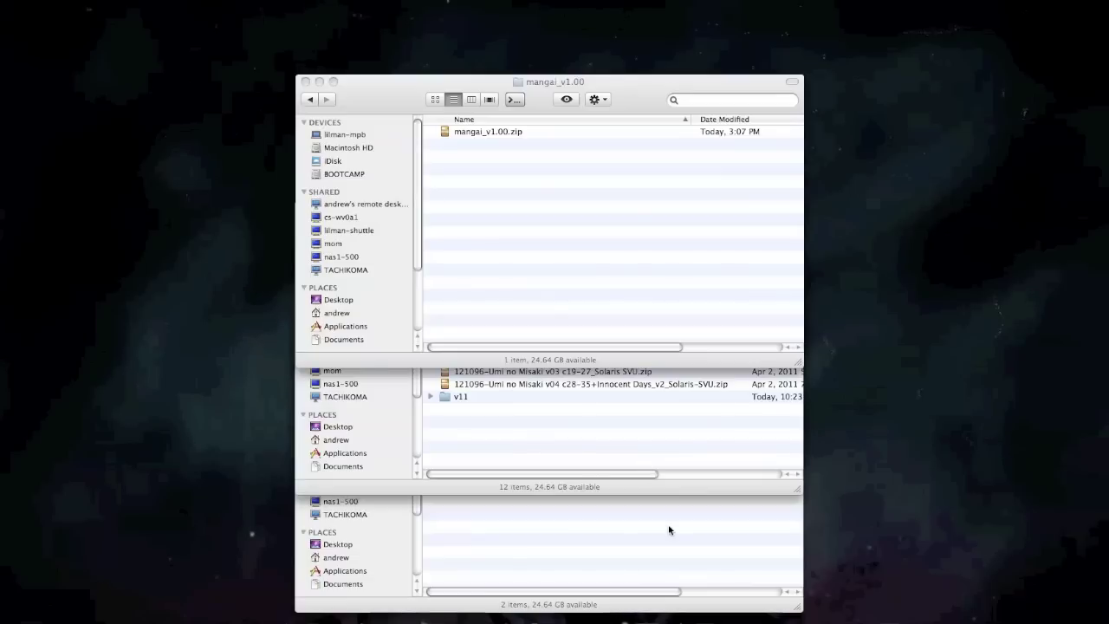
# Bring the mangai_v1.00 Finder window forward and select the mangai_v1.00.zip archive.
pyautogui.click(596, 295)
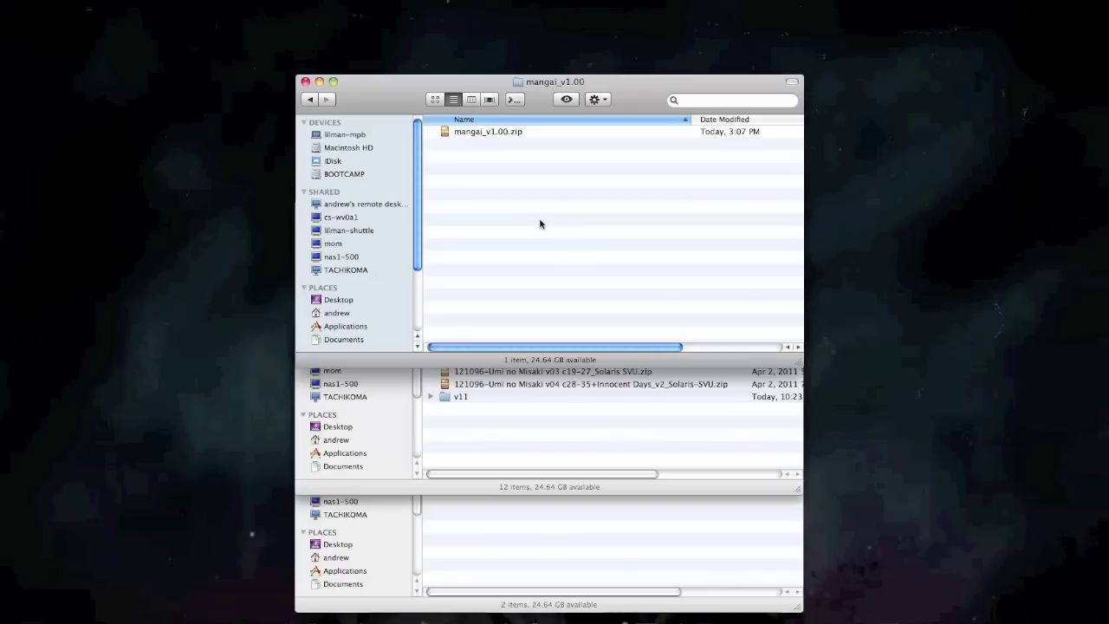
pyautogui.click(502, 131)
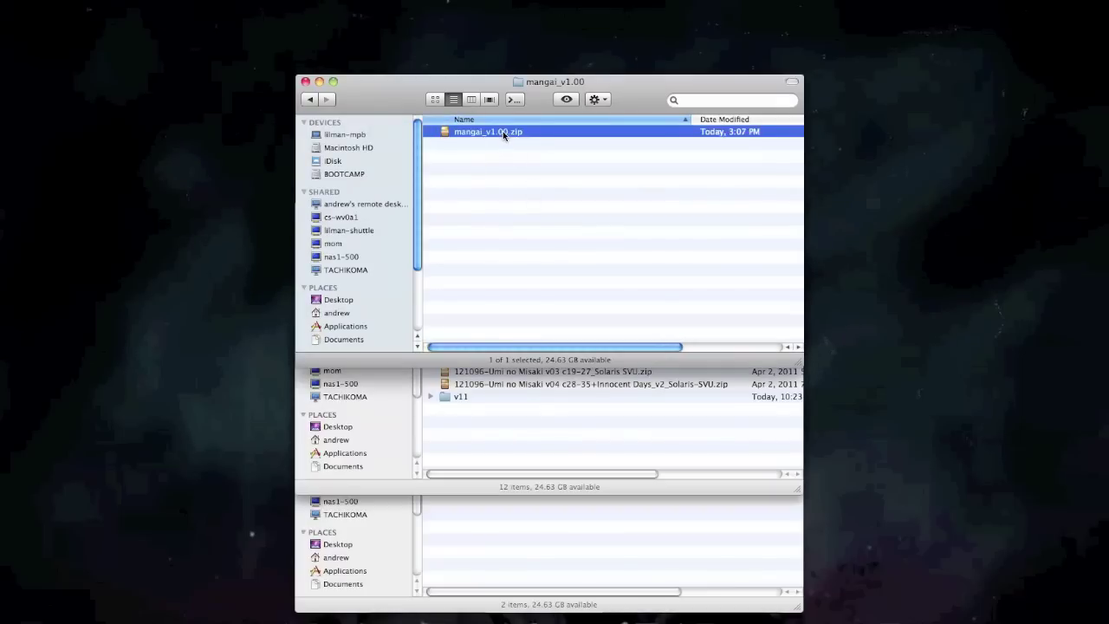
# Extract mangai_v1.00.zip and look over License_Agreement.txt, README.txt and mangai.jar.
pyautogui.doubleClick(495, 131)
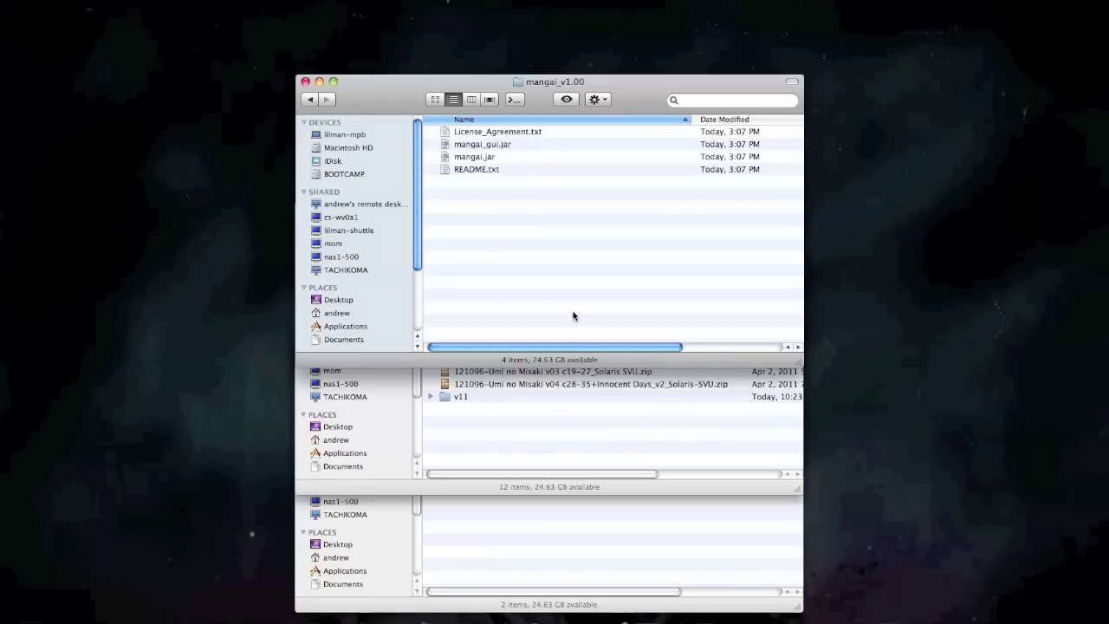
pyautogui.click(534, 134)
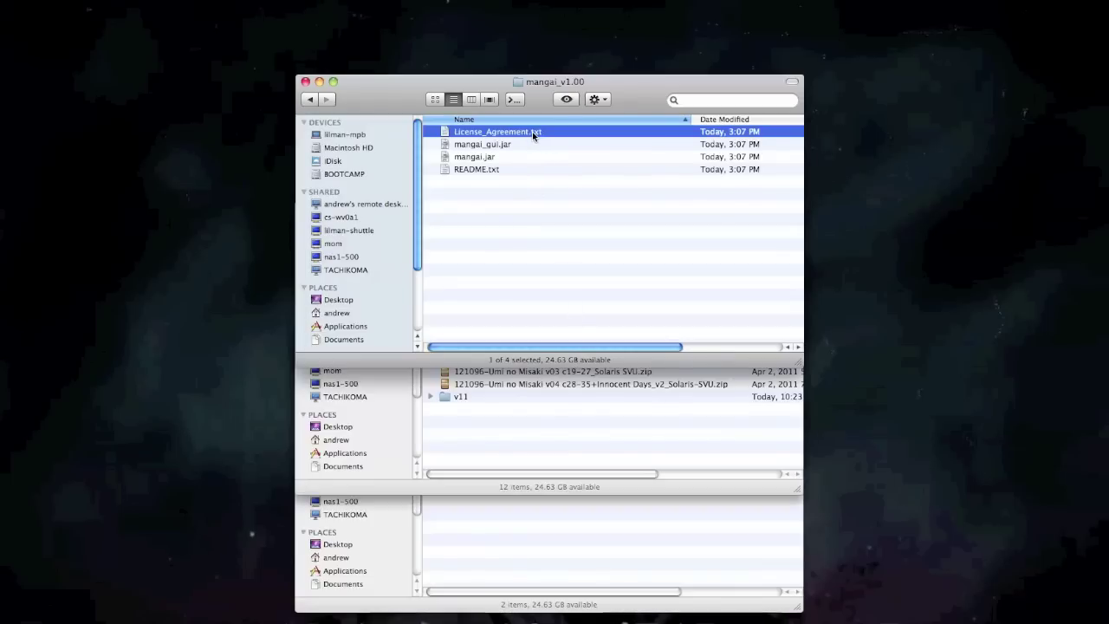
pyautogui.click(488, 171)
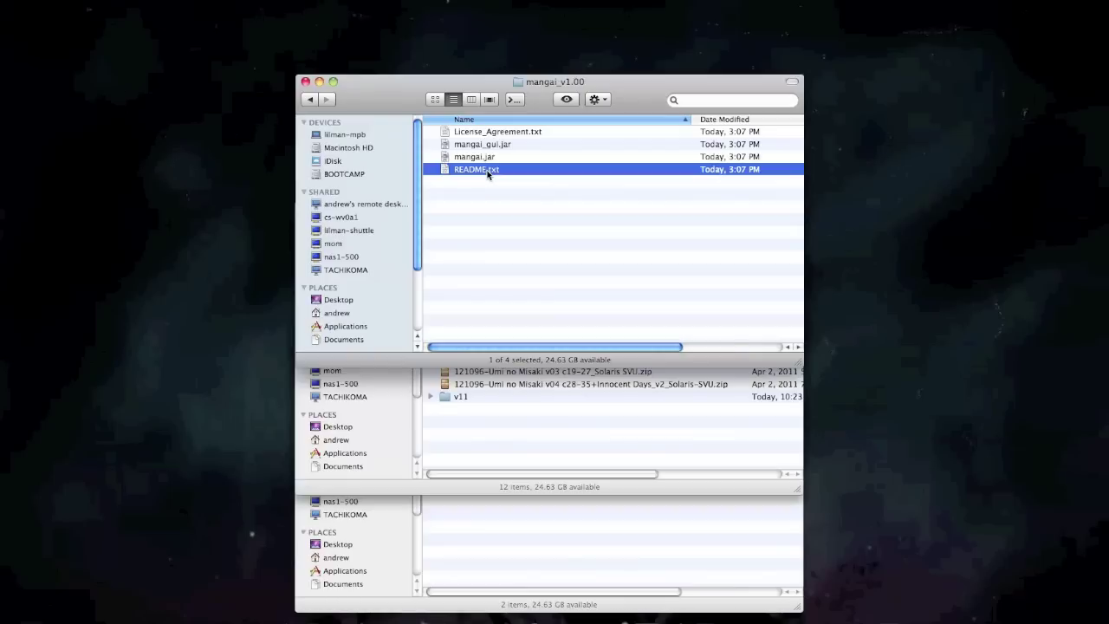
pyautogui.click(499, 158)
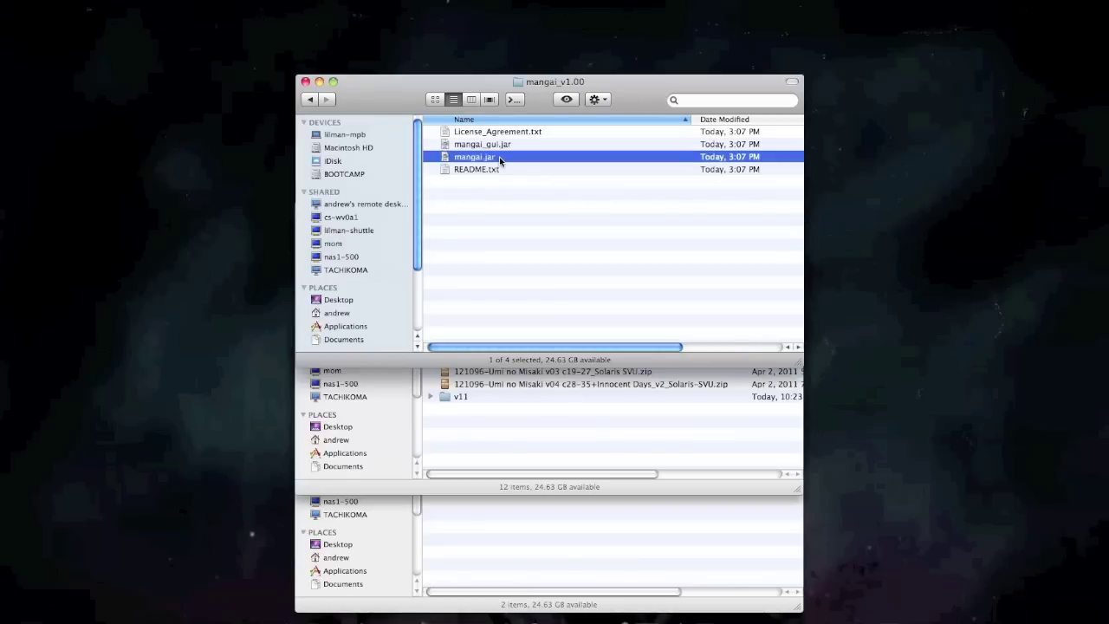
# Select mangai_gui.jar and launch the MangAI graphical app from it.
pyautogui.keyDown('super'); pyautogui.click(505, 146); pyautogui.keyUp('super')
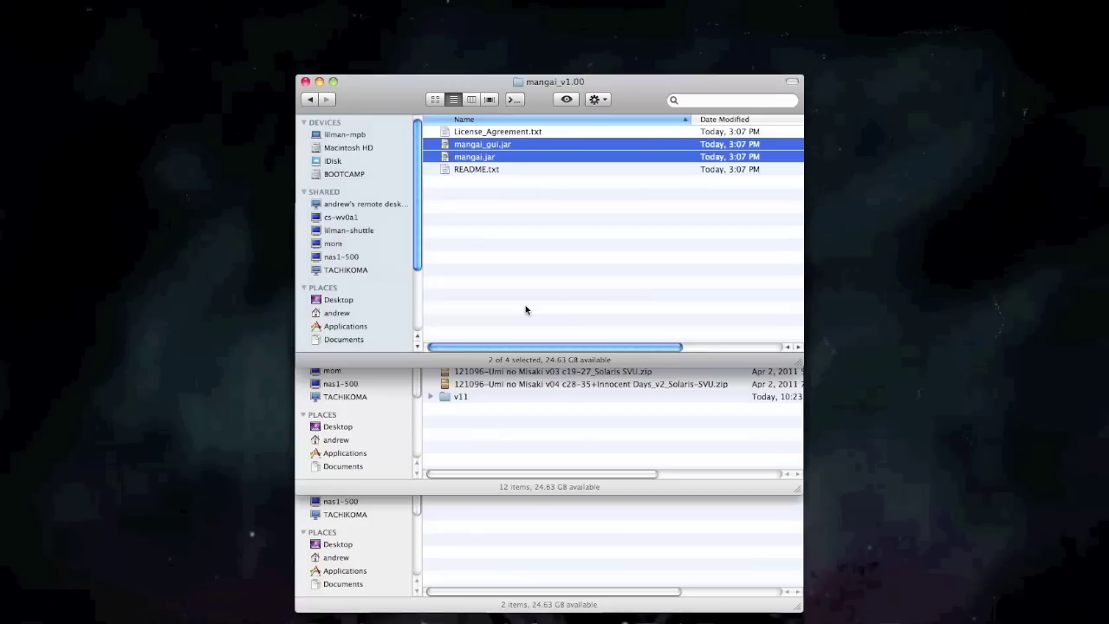
pyautogui.click(477, 158)
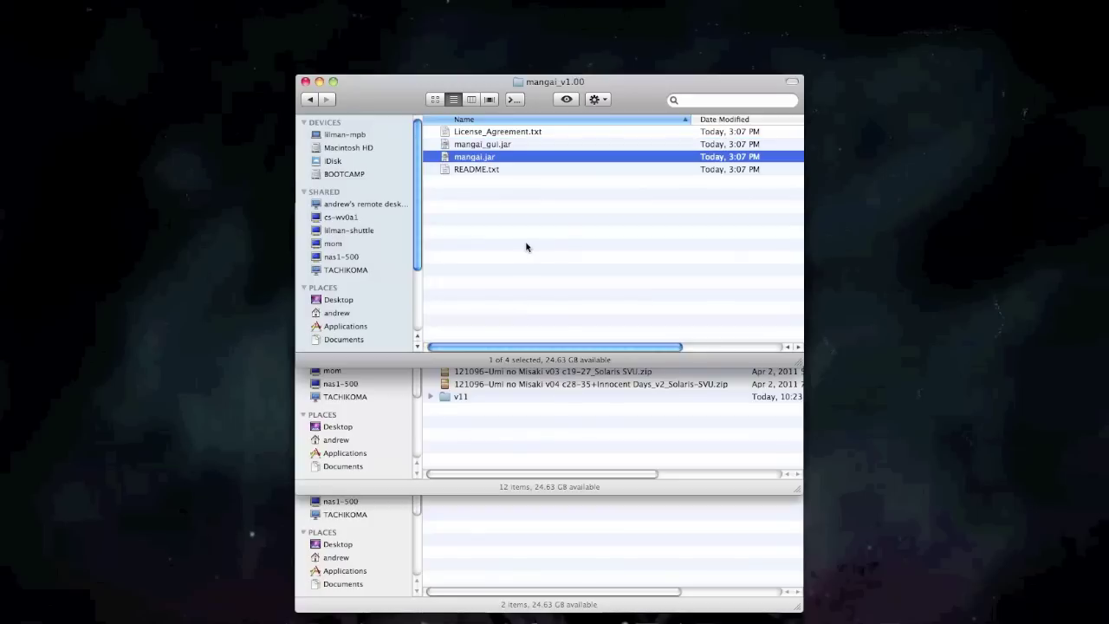
pyautogui.click(492, 146)
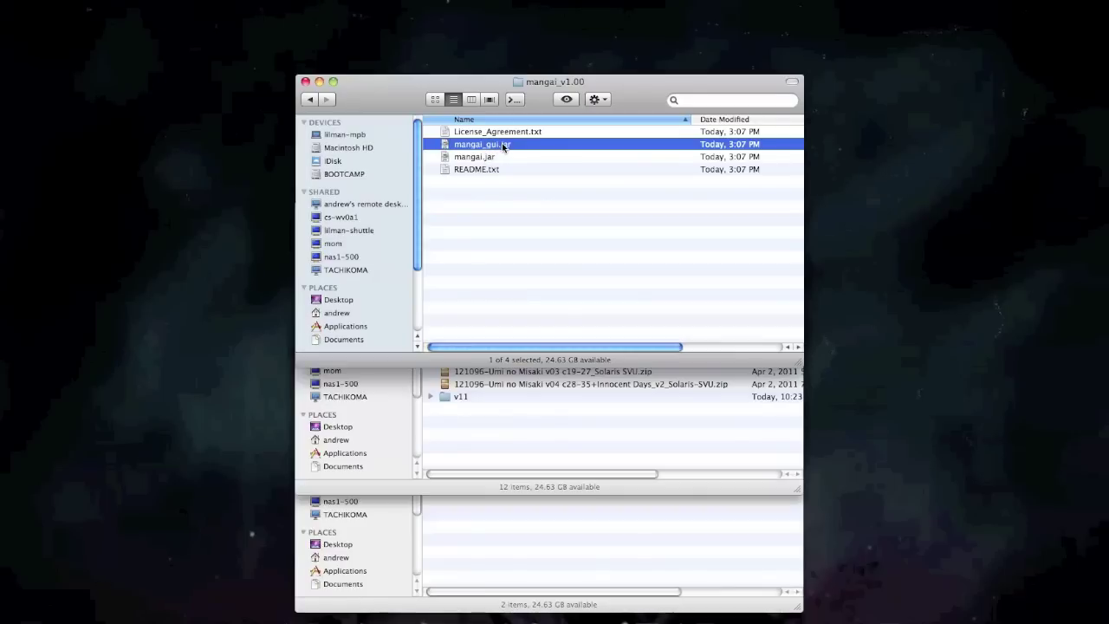
pyautogui.doubleClick(482, 146)
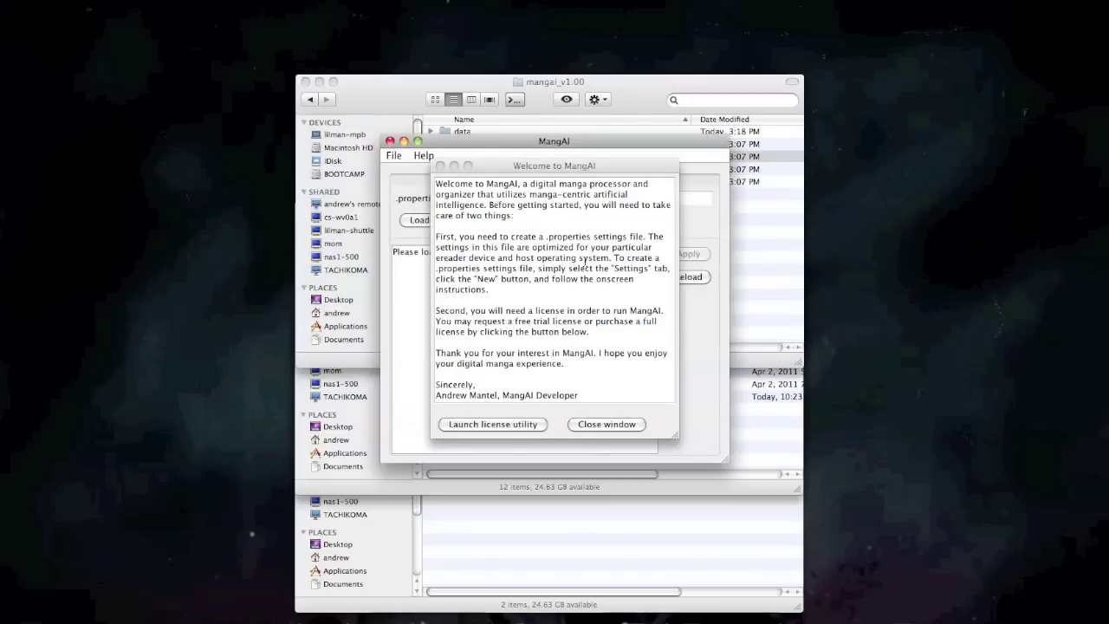
# Activate the Welcome to MangAI window to read its settings-file and licence requirements.
pyautogui.click(586, 262)
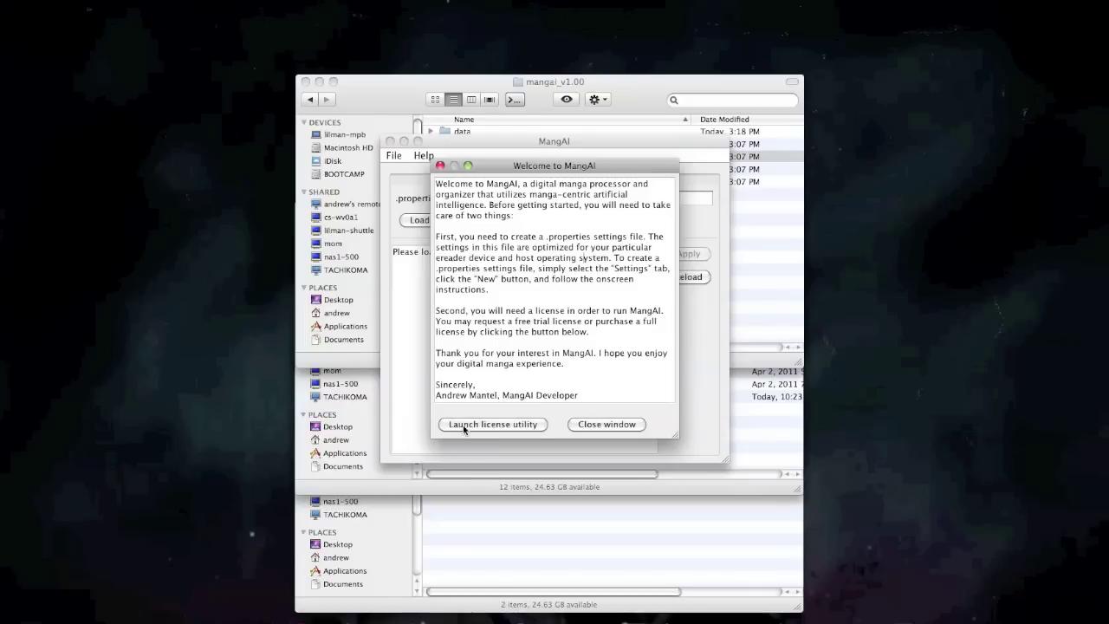
# Submit a trial licence request with the user's e-mail address in the licence utility, then dismiss the confirmation.
pyautogui.click(499, 425)
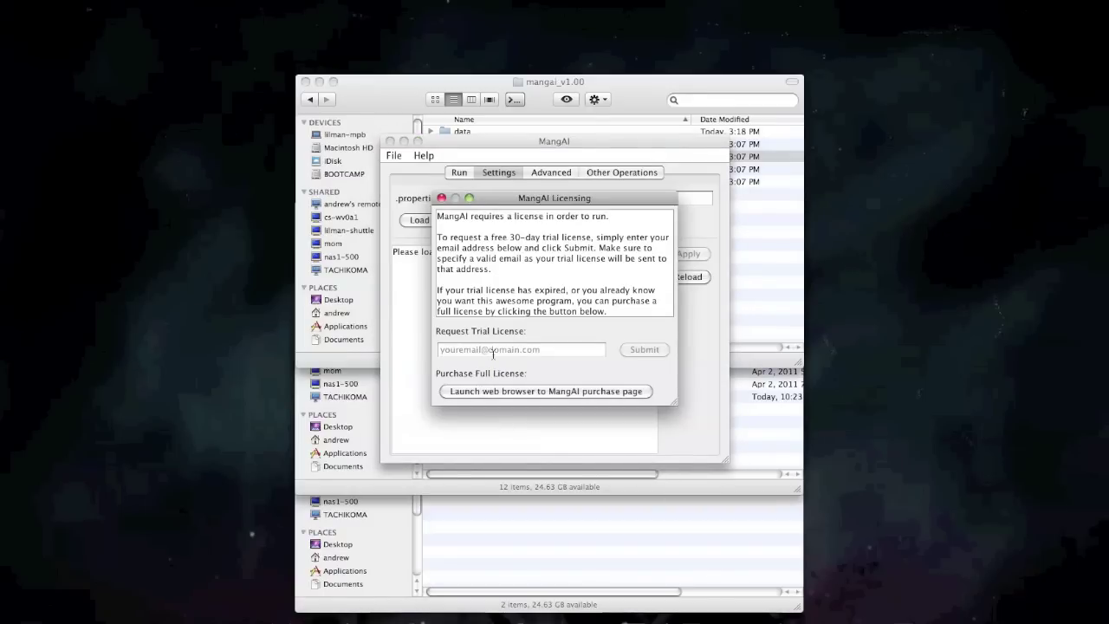
pyautogui.click(492, 350)
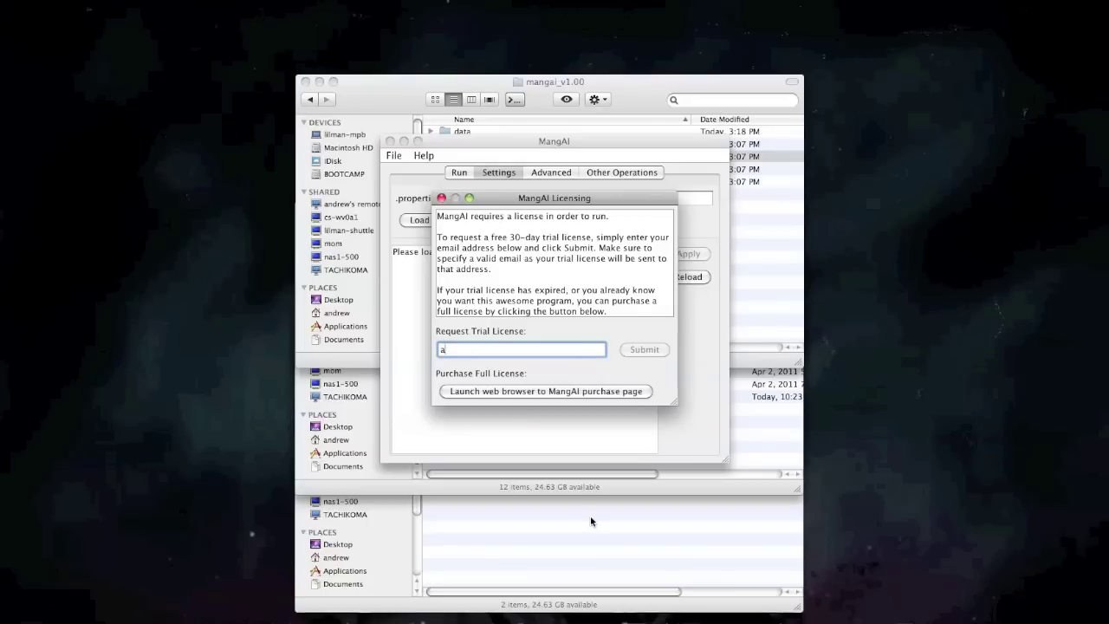
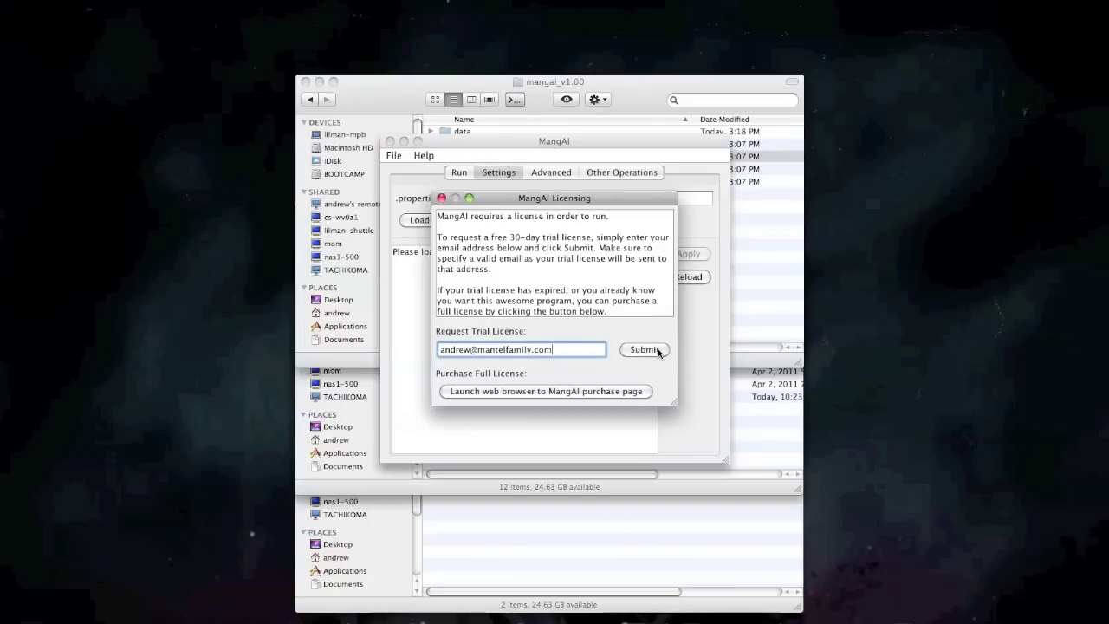
pyautogui.click(658, 351)
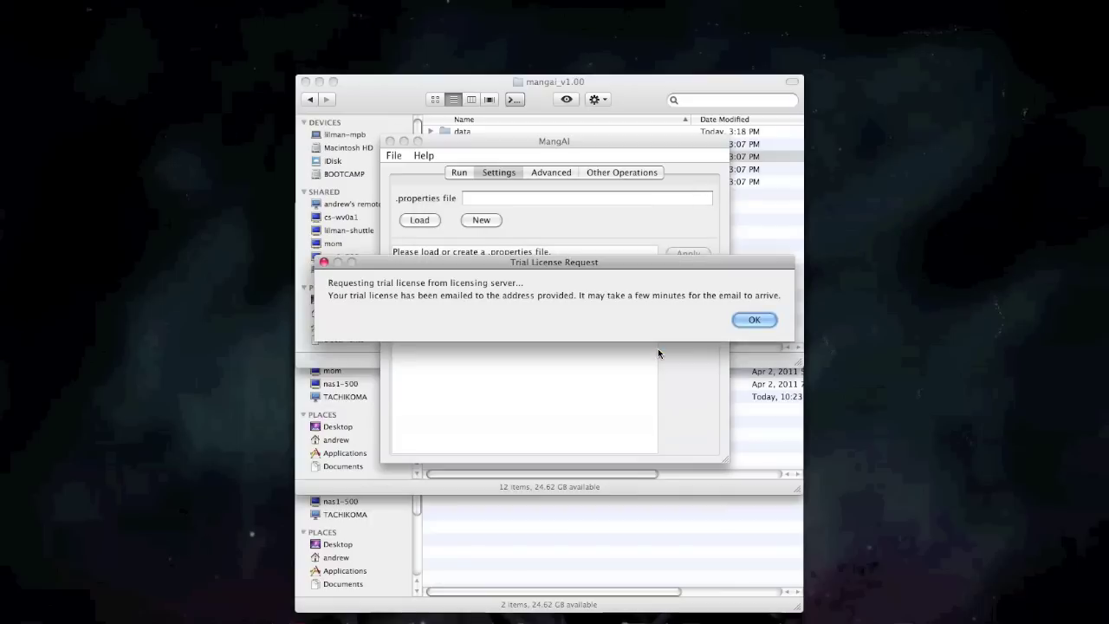
pyautogui.click(753, 321)
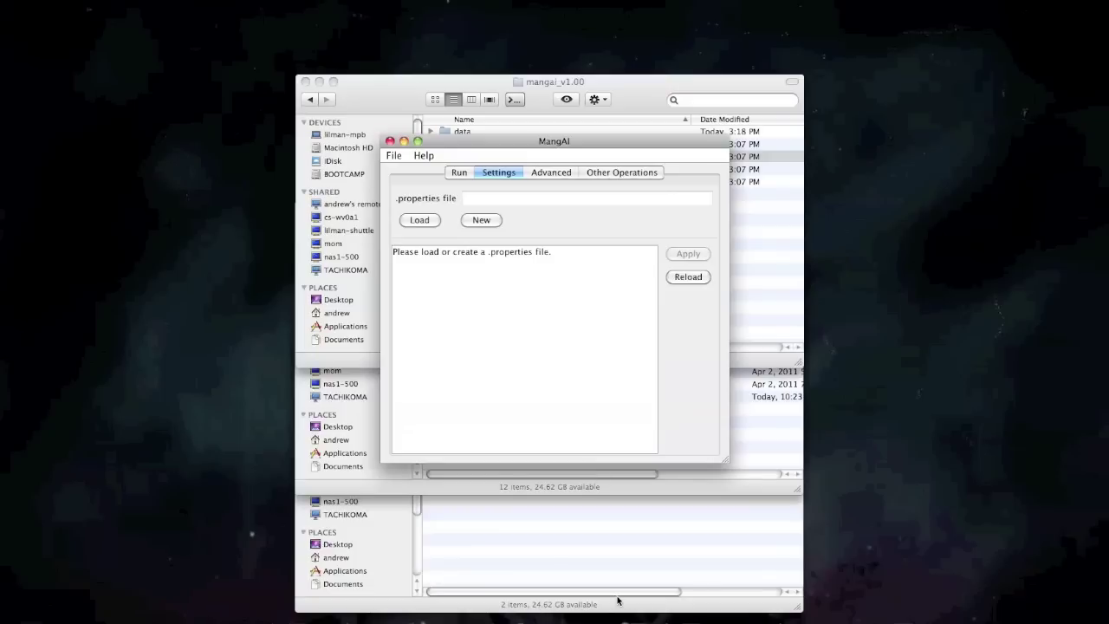
# Copy mangai_trial_license.lic from the temp folder into mangai_v1.00, then return to MangAI.
pyautogui.click(676, 527)
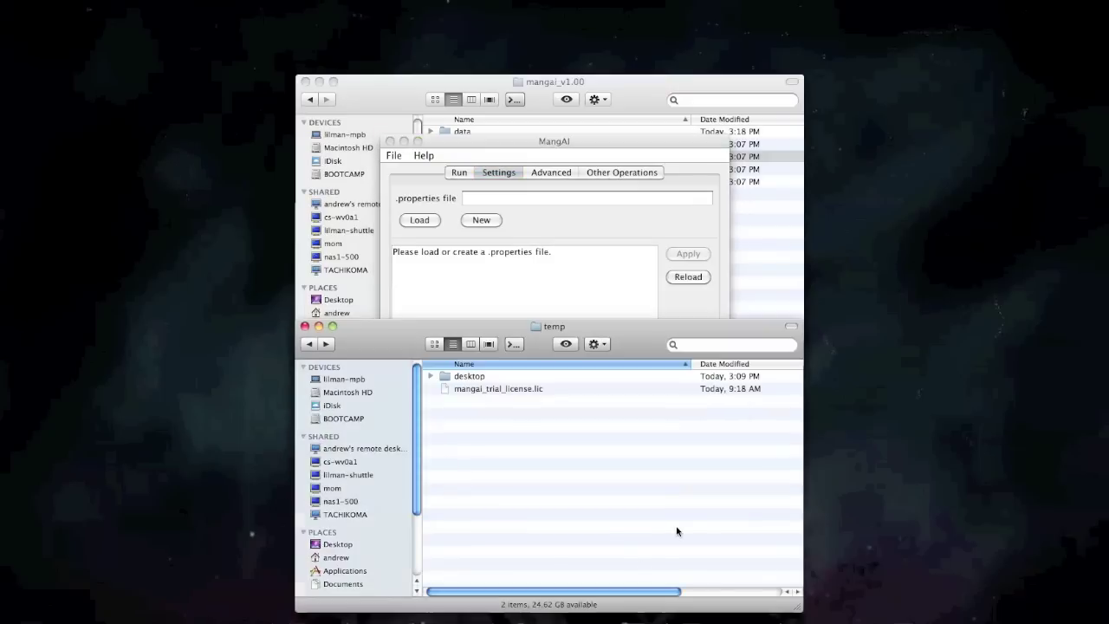
pyautogui.click(511, 389)
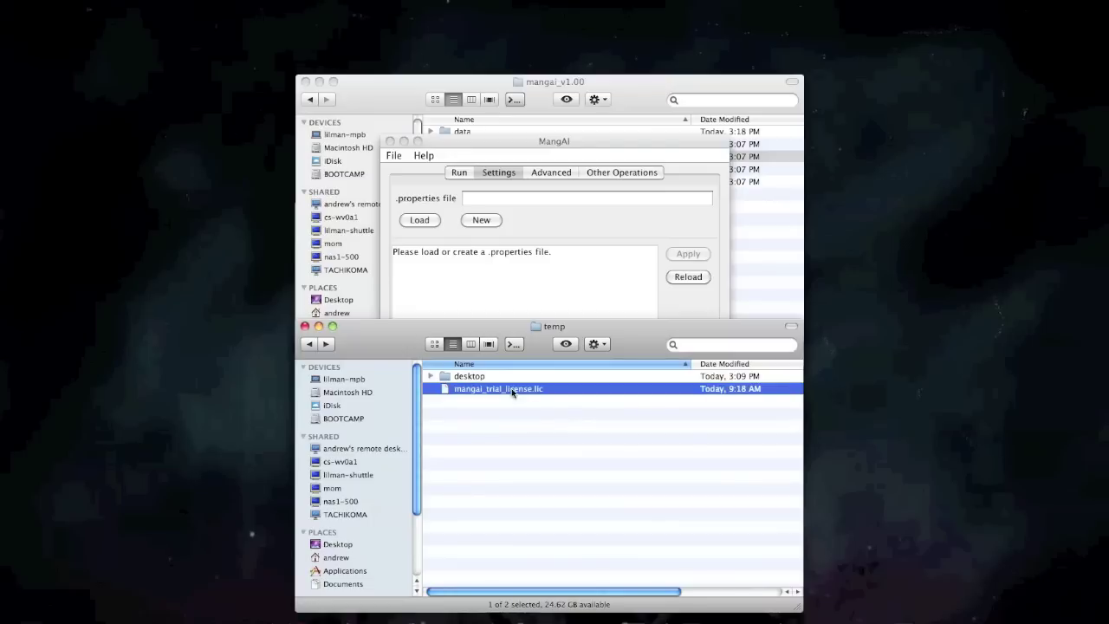
pyautogui.press('super+grave')
pyautogui.click(538, 309)
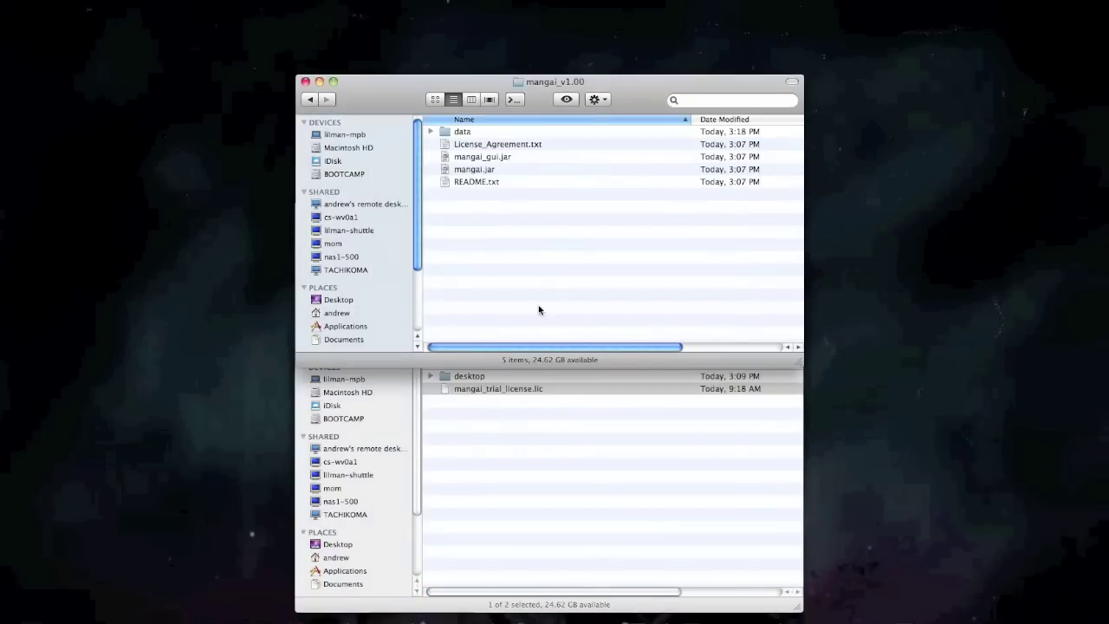
pyautogui.press('super+v')
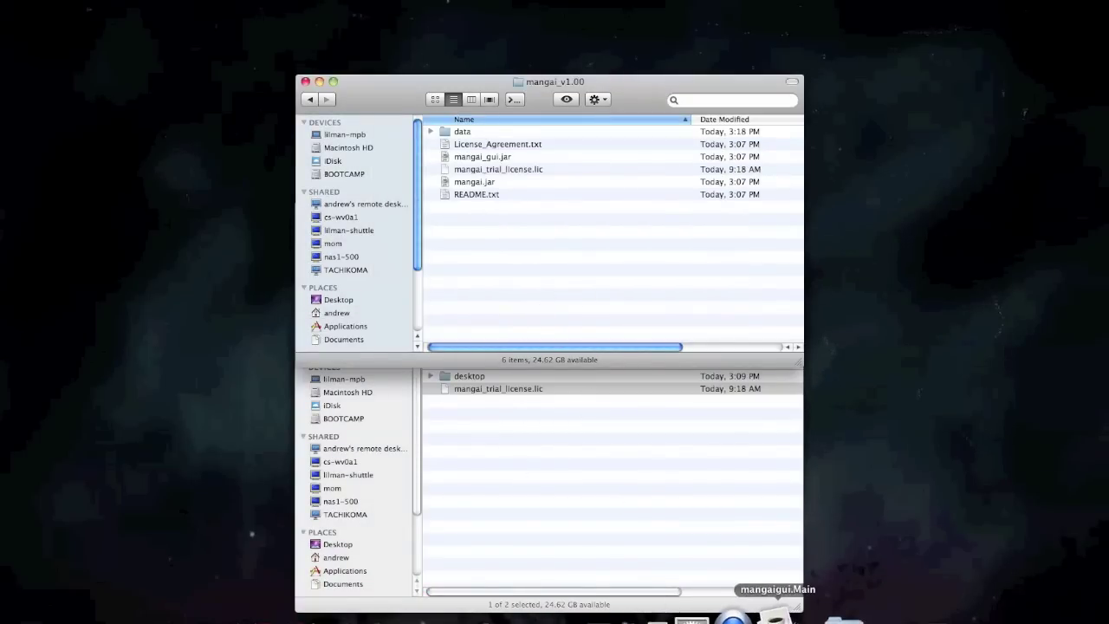
pyautogui.click(777, 617)
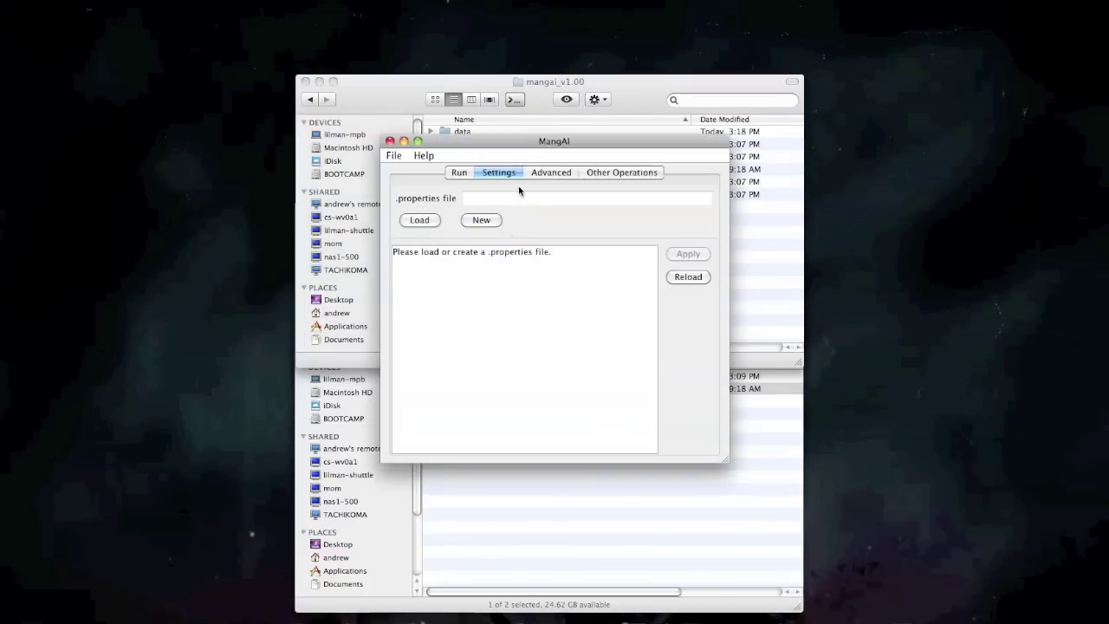
# Create a new mangai.properties file for the kdx device, leaving the destination folder unchanged.
pyautogui.click(480, 220)
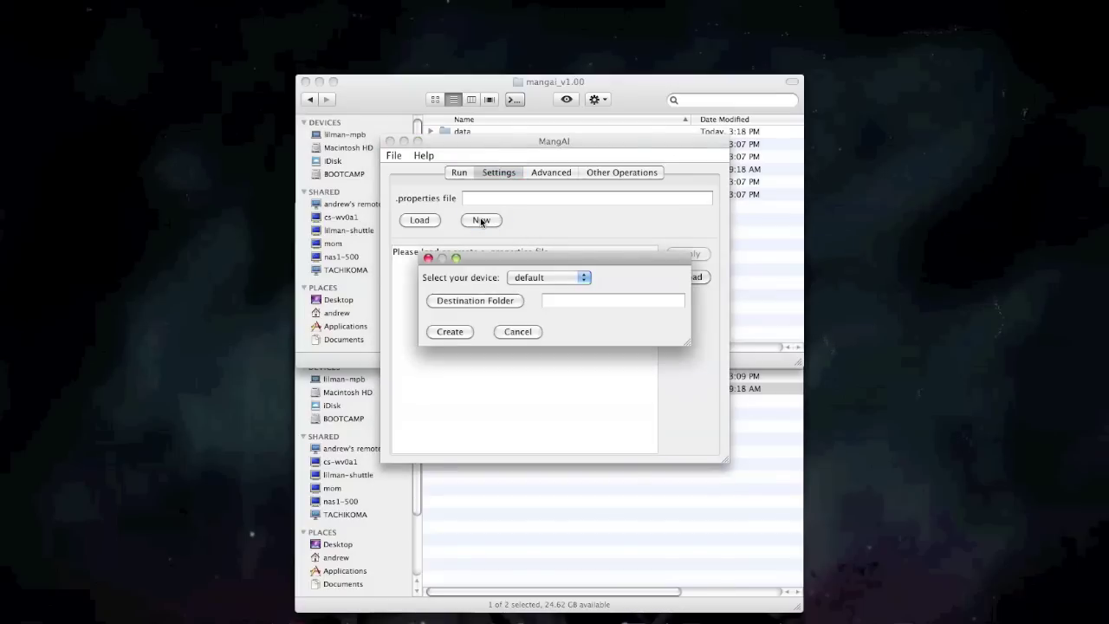
pyautogui.click(575, 275)
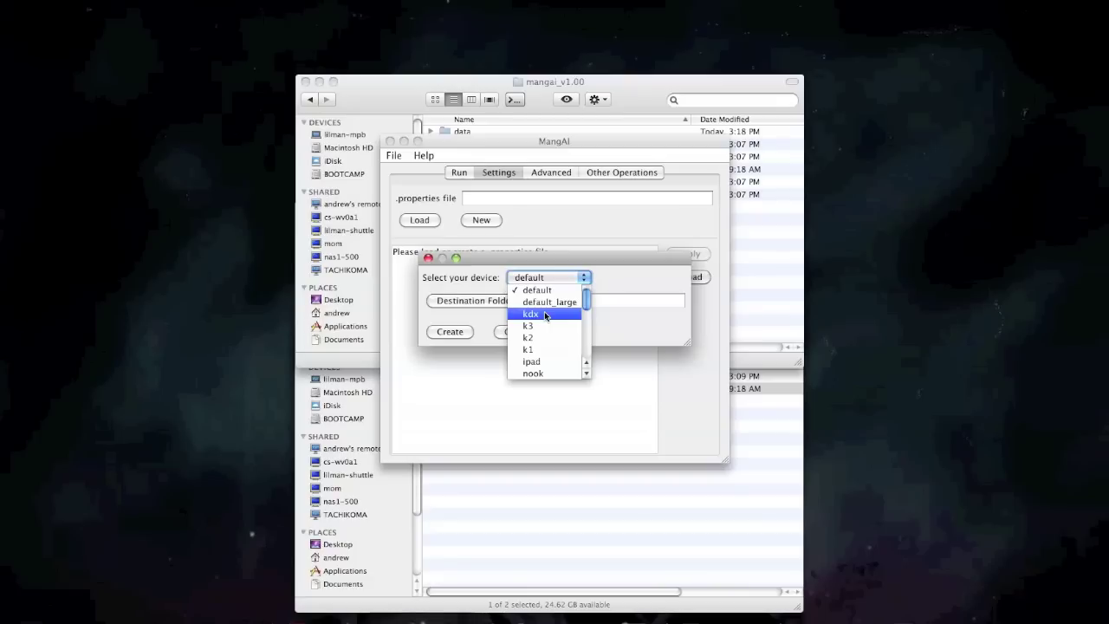
pyautogui.click(544, 314)
pyautogui.click(489, 302)
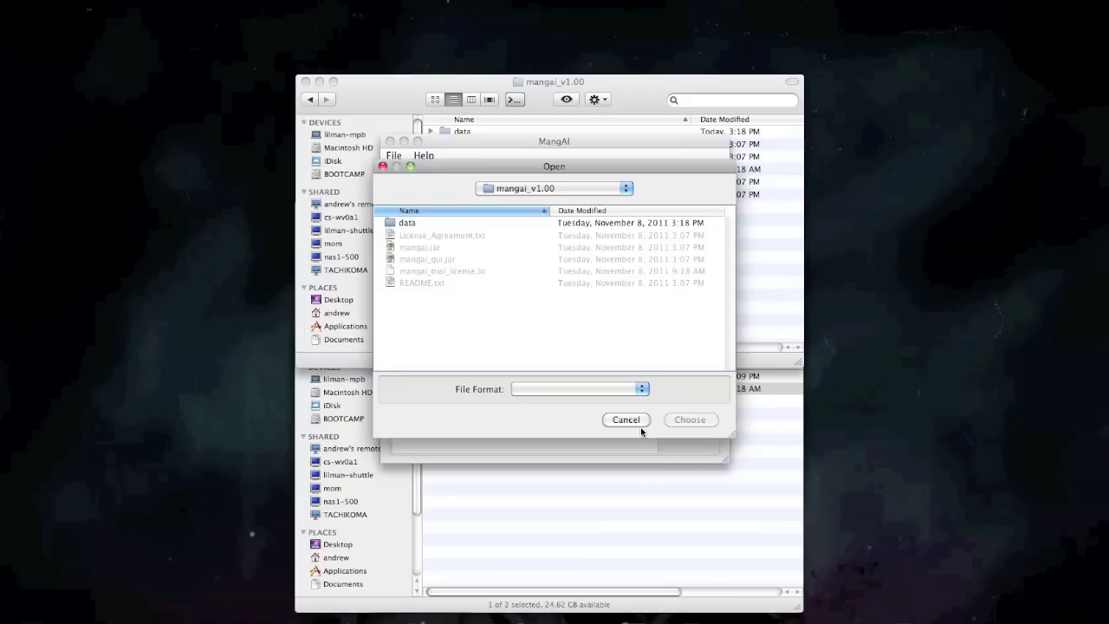
pyautogui.click(626, 420)
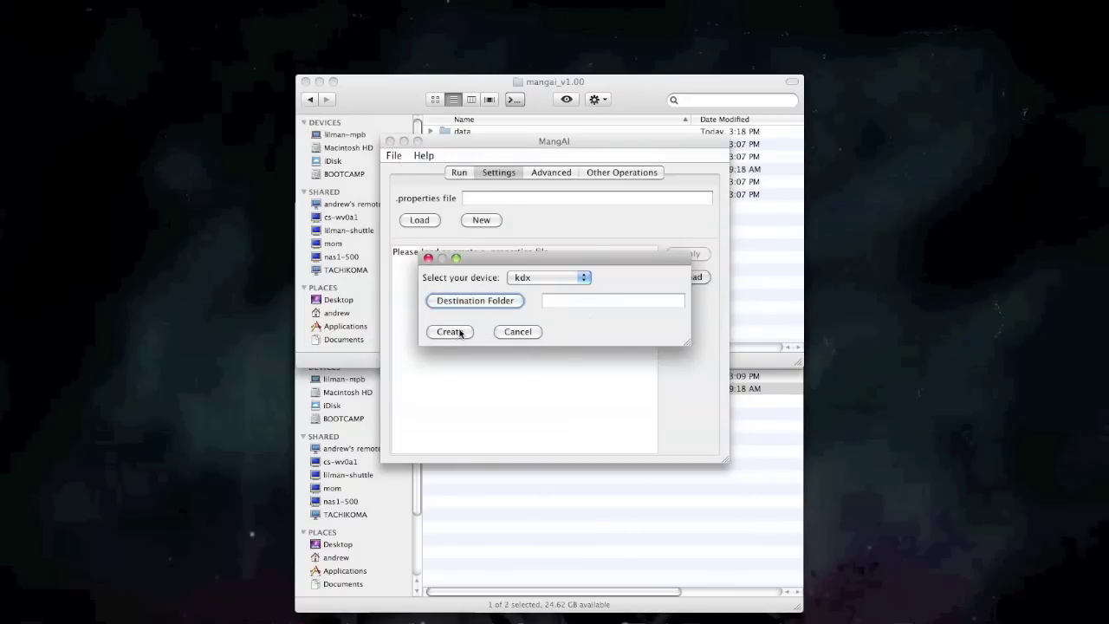
pyautogui.click(450, 331)
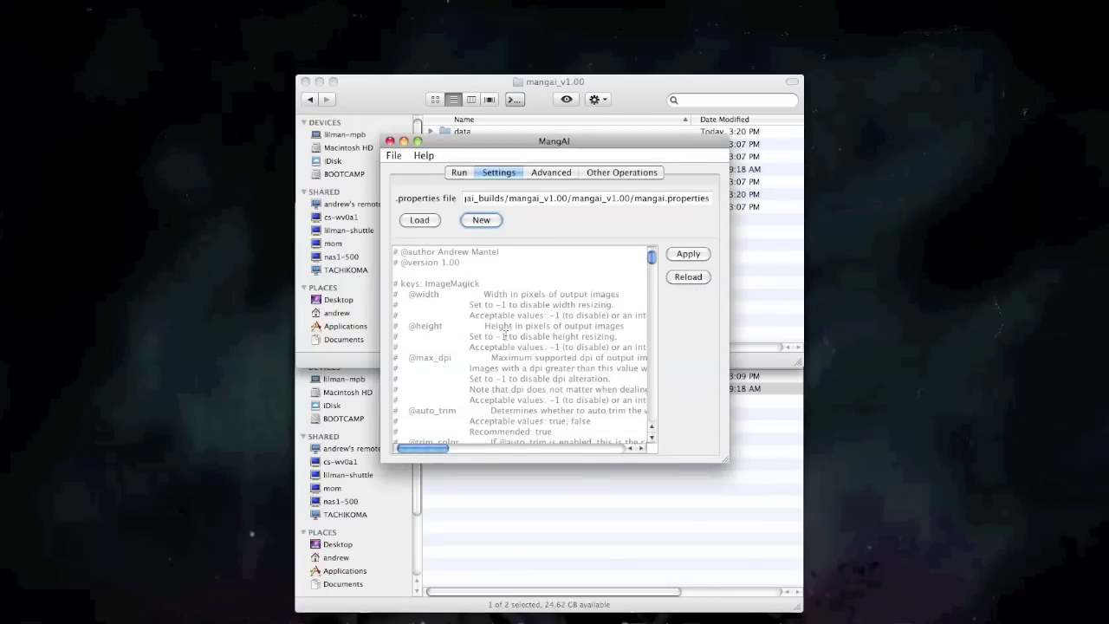
# Maximize the MangAI window and scroll through the properties settings to find the pdf key.
pyautogui.click(419, 141)
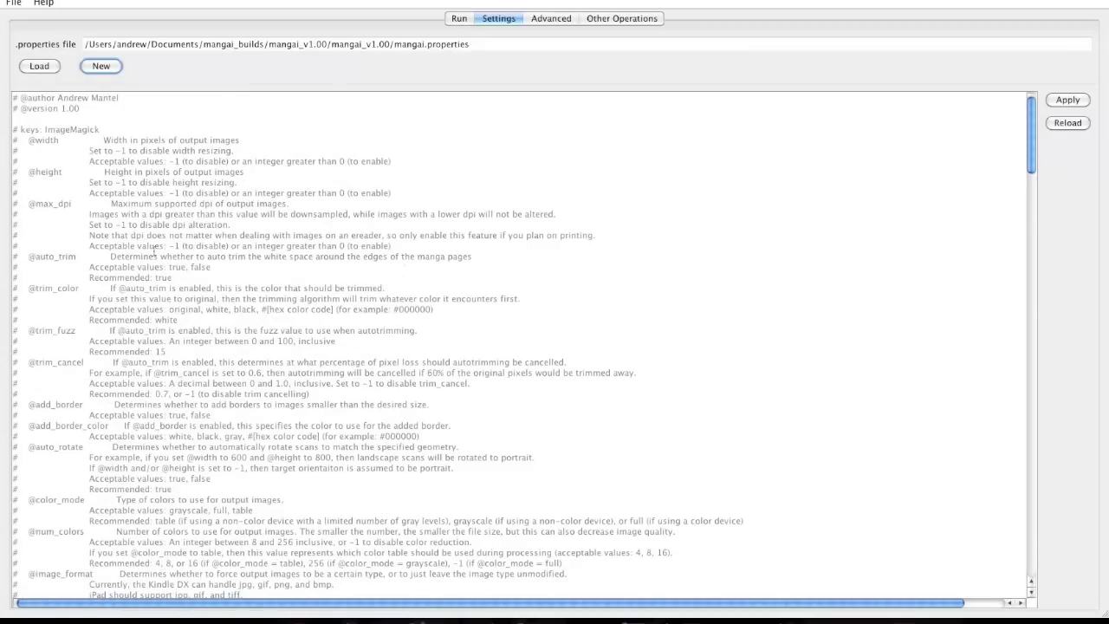
pyautogui.scroll(-3, 155, 250)
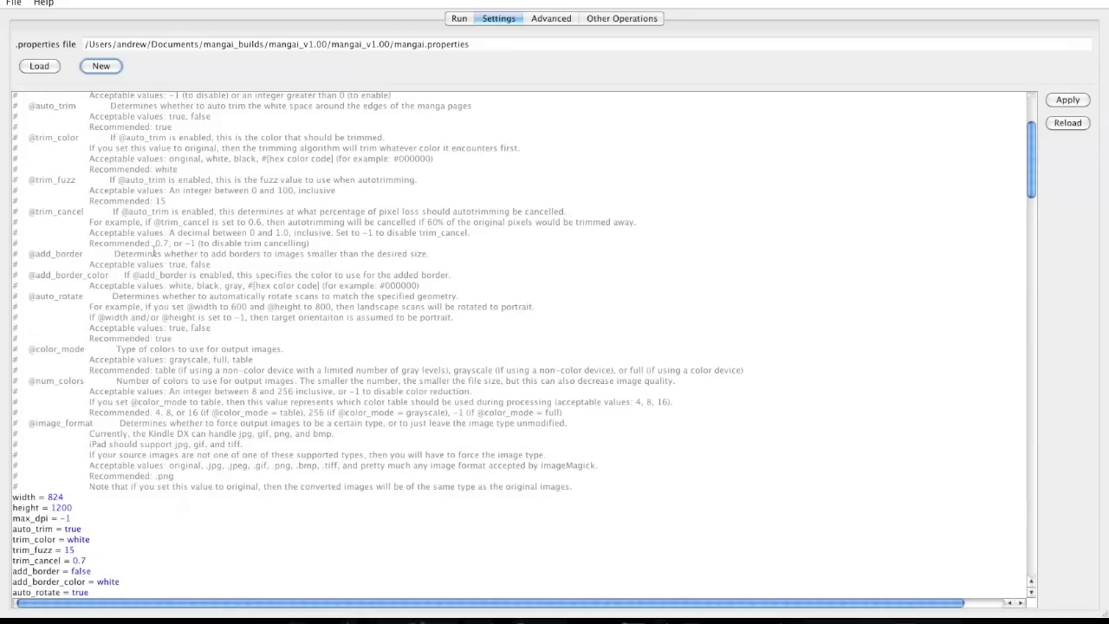
pyautogui.scroll(-5, 154, 250)
pyautogui.scroll(-2, 154, 250)
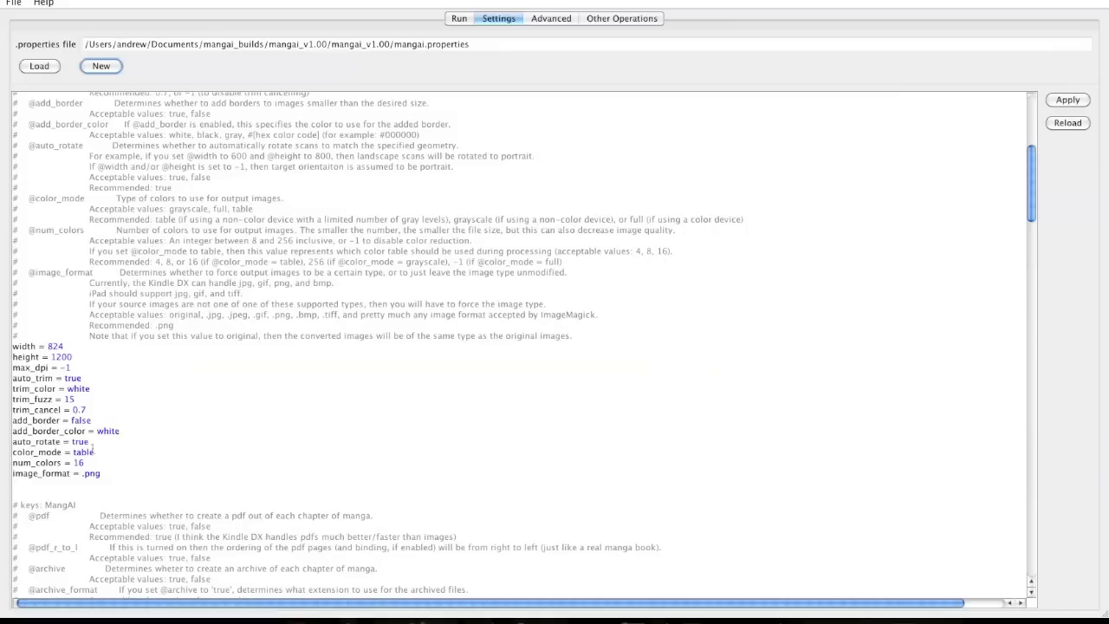
pyautogui.click(77, 348)
pyautogui.scroll(10, 167, 387)
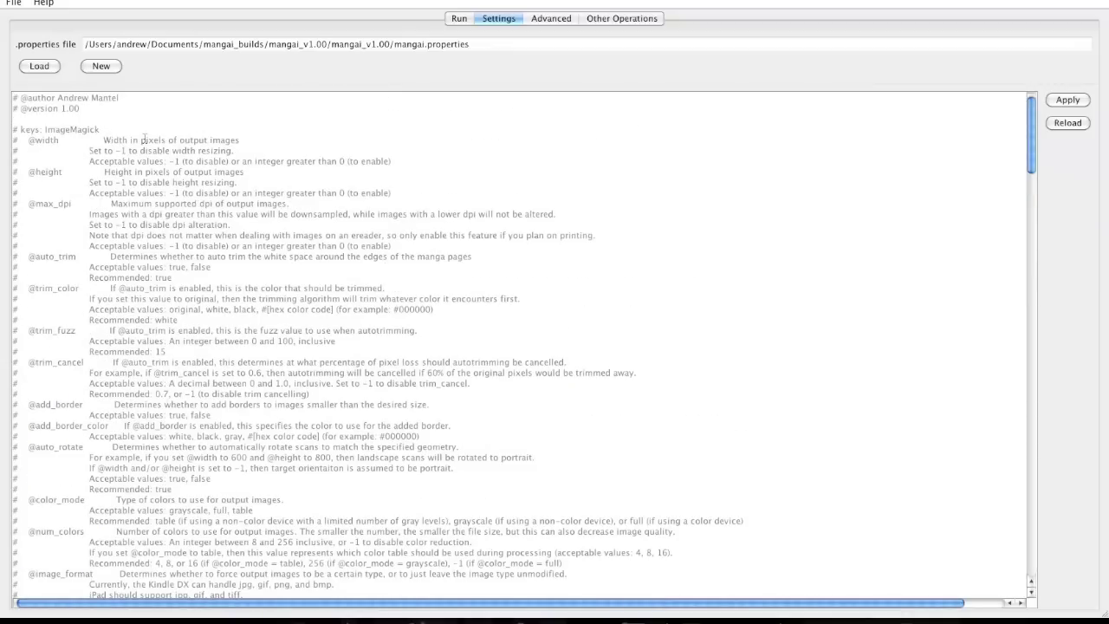
pyautogui.scroll(-20, 256, 462)
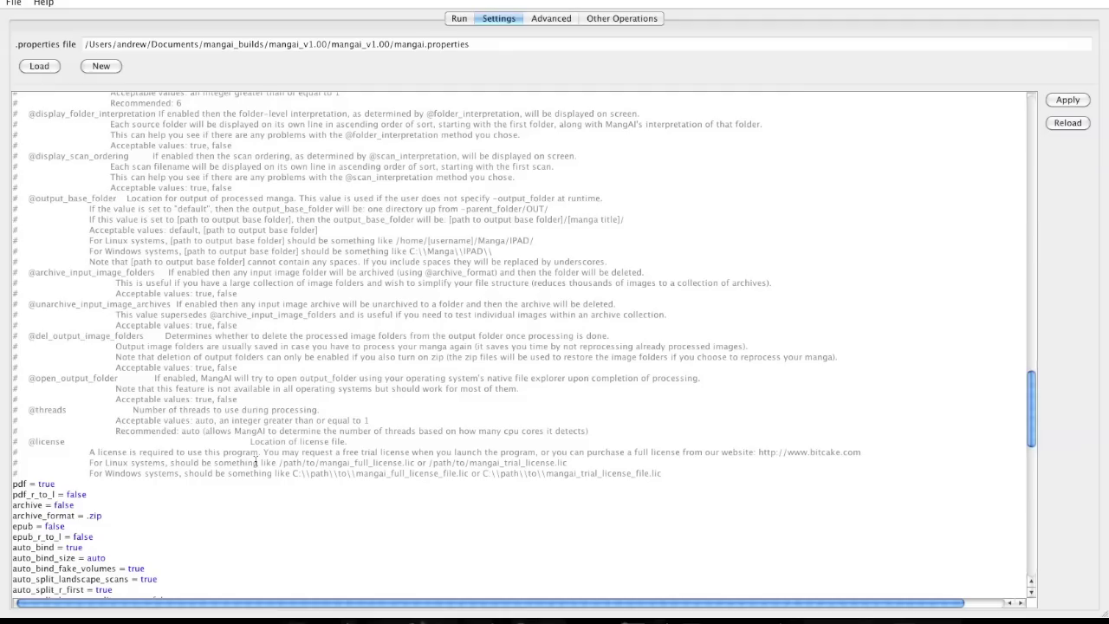
pyautogui.scroll(-20, 256, 461)
pyautogui.scroll(20, 255, 461)
pyautogui.scroll(-15, 255, 461)
pyautogui.scroll(2, 256, 462)
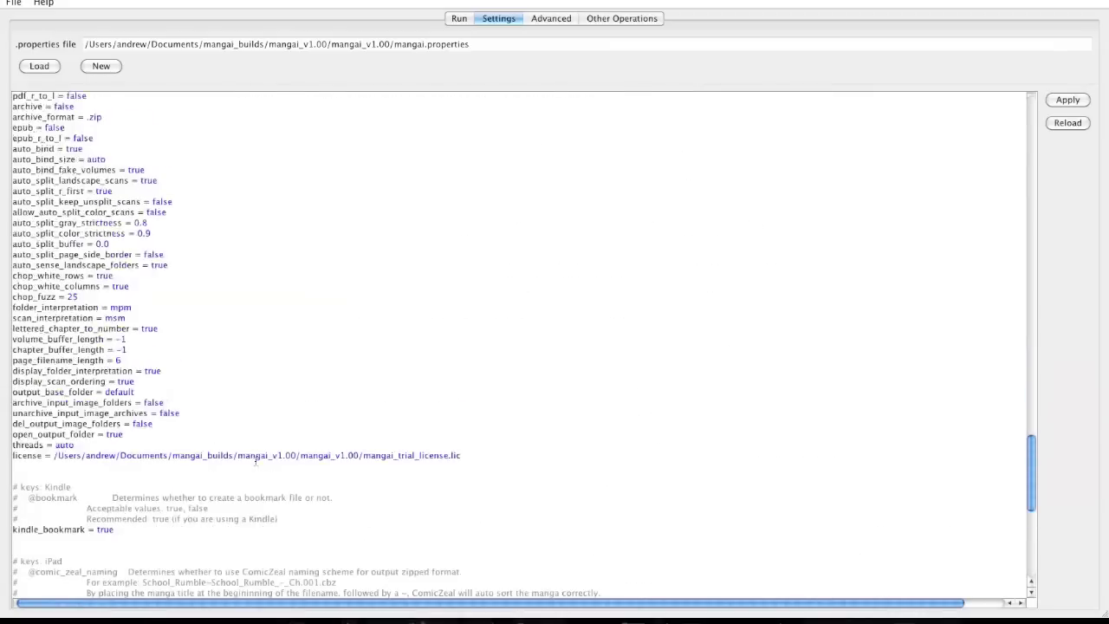
pyautogui.scroll(20, 256, 462)
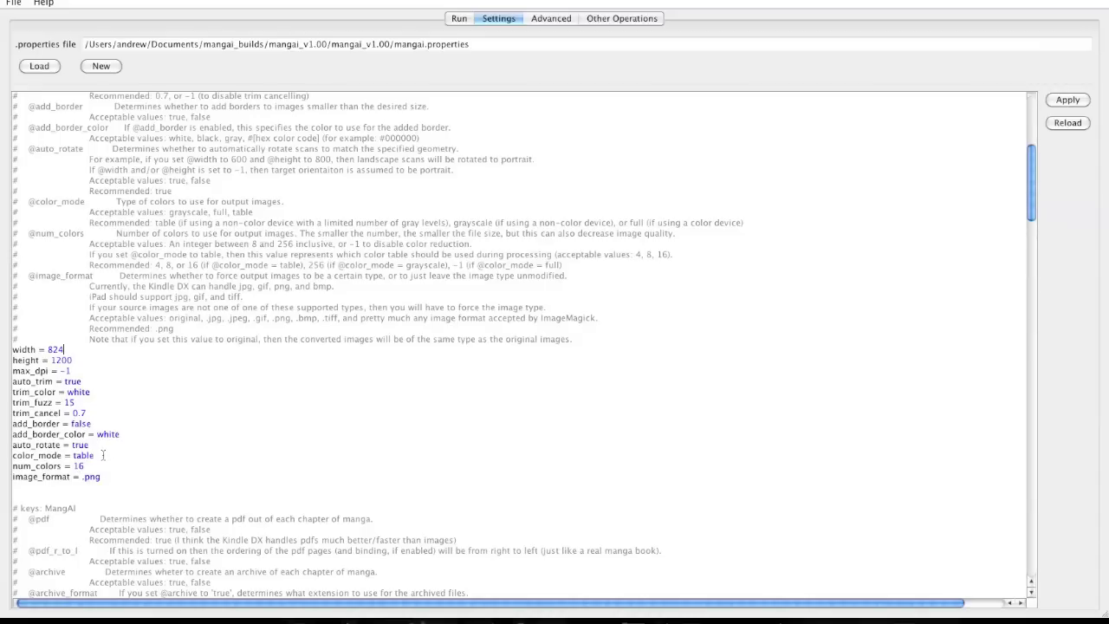
pyautogui.scroll(-15, 178, 489)
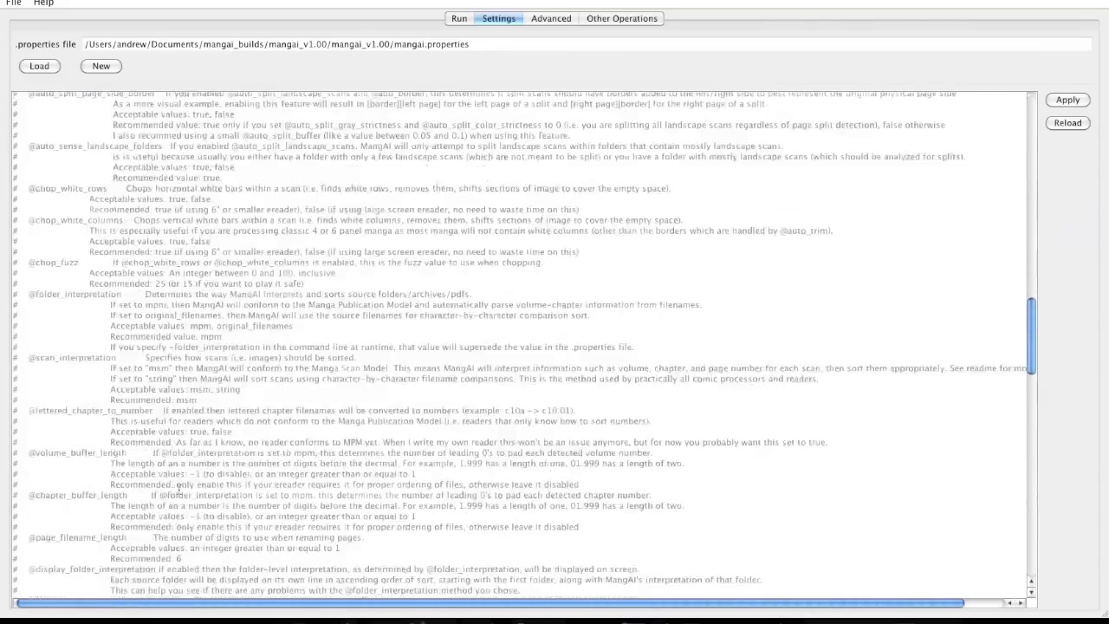
pyautogui.scroll(-15, 178, 489)
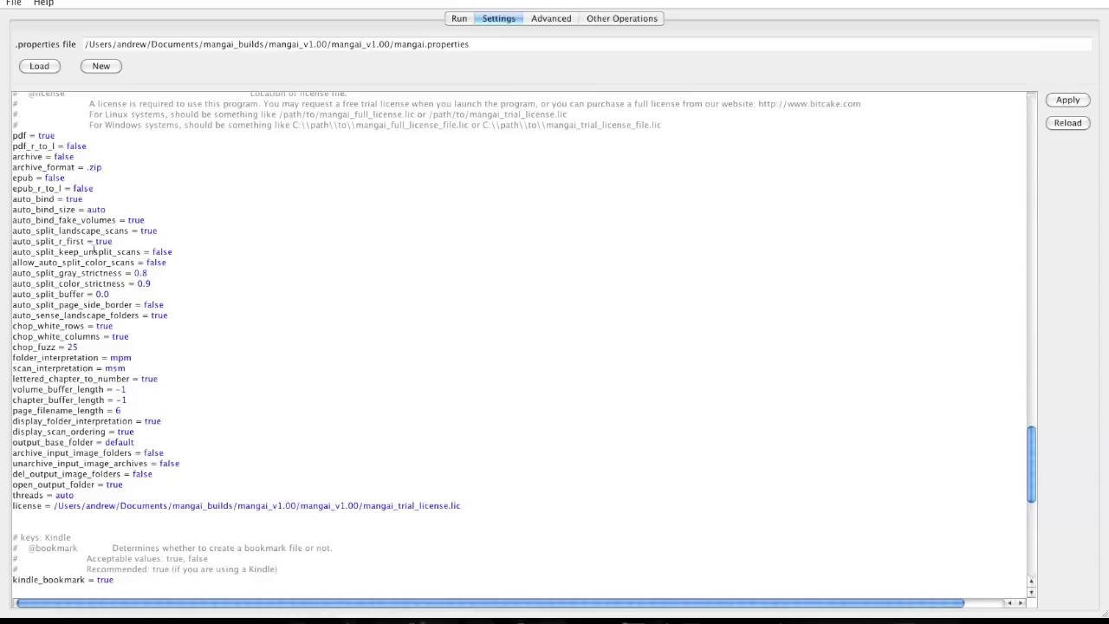
# Change the pdf setting from true to false and apply the settings.
pyautogui.doubleClick(46, 135)
pyautogui.write('false')
pyautogui.scroll(-10, 141, 428)
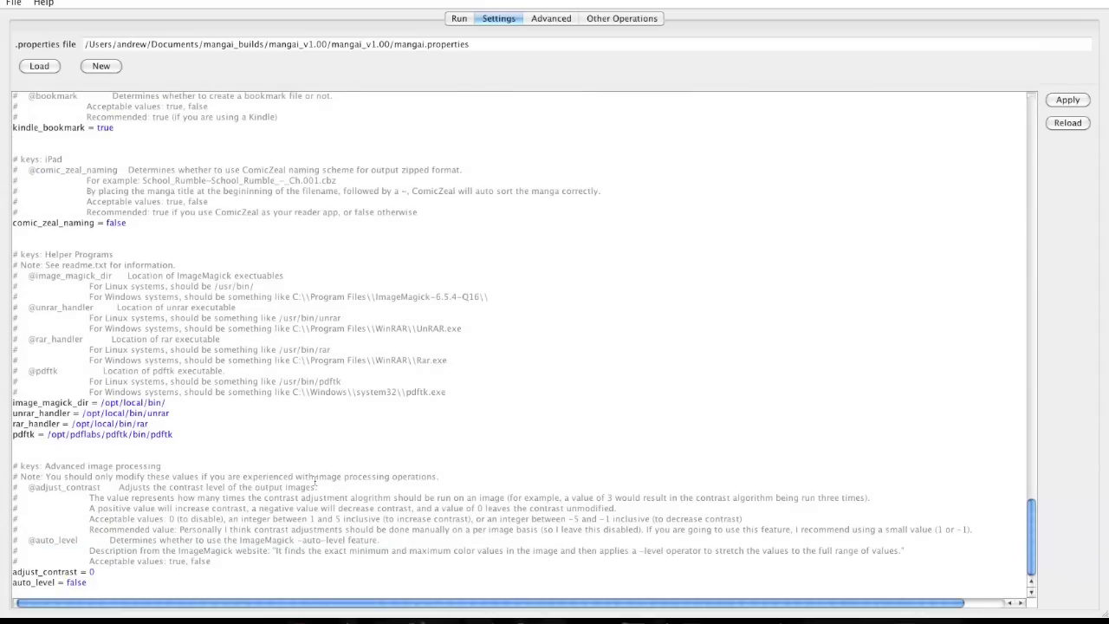
pyautogui.click(1069, 101)
# Show the Run panel in a smaller window, then bring the Manga folder's Finder window forward via Exposé.
pyautogui.click(459, 19)
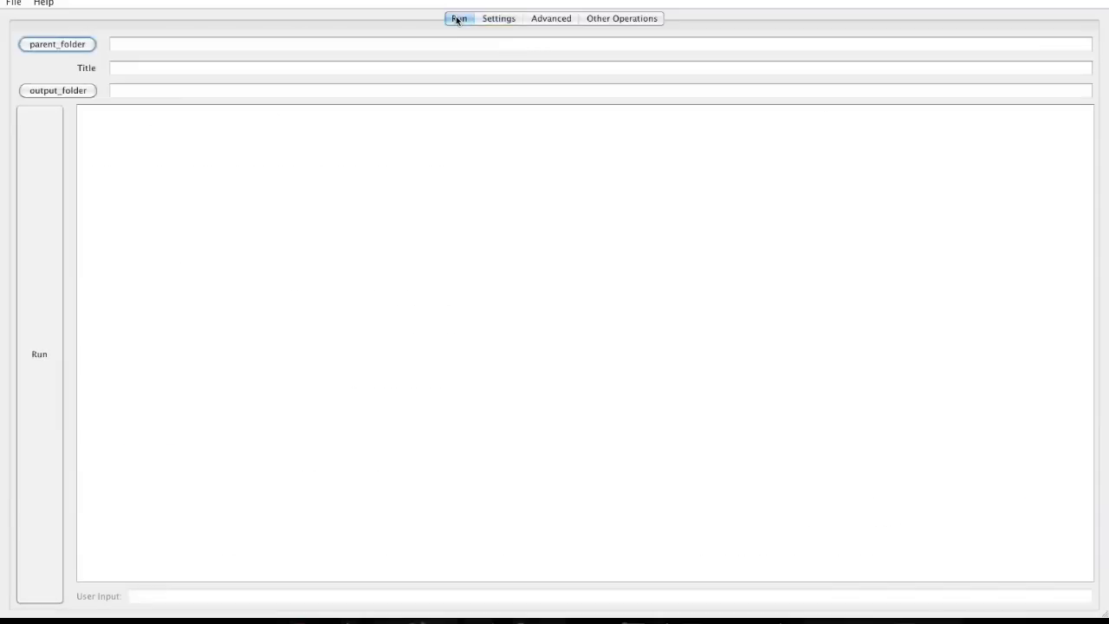
pyautogui.click(38, 0)
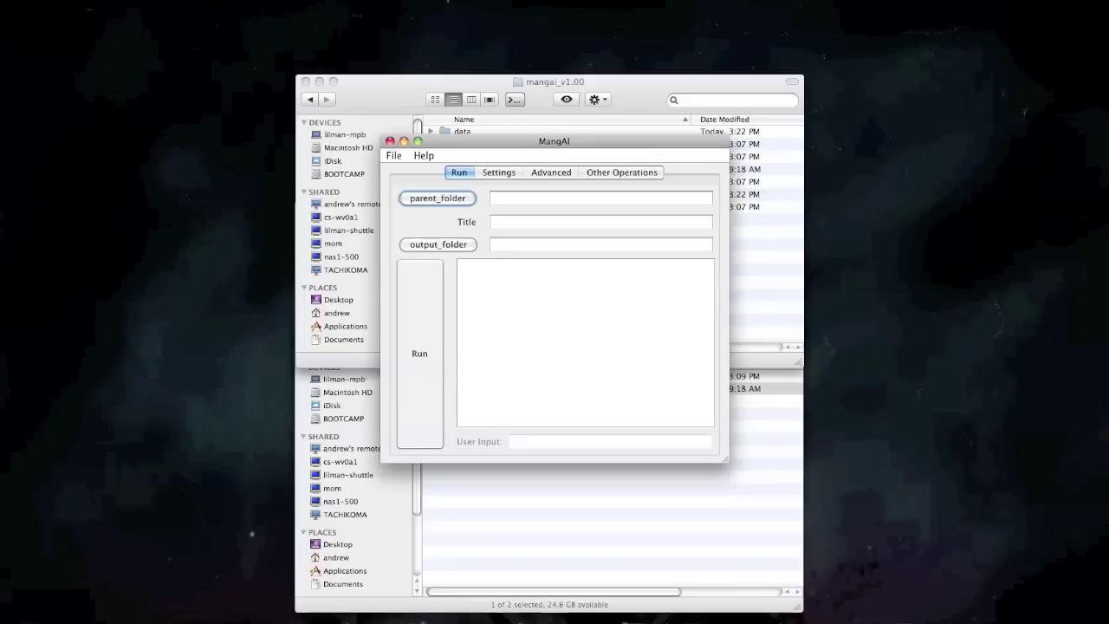
pyautogui.moveTo(579, 245)
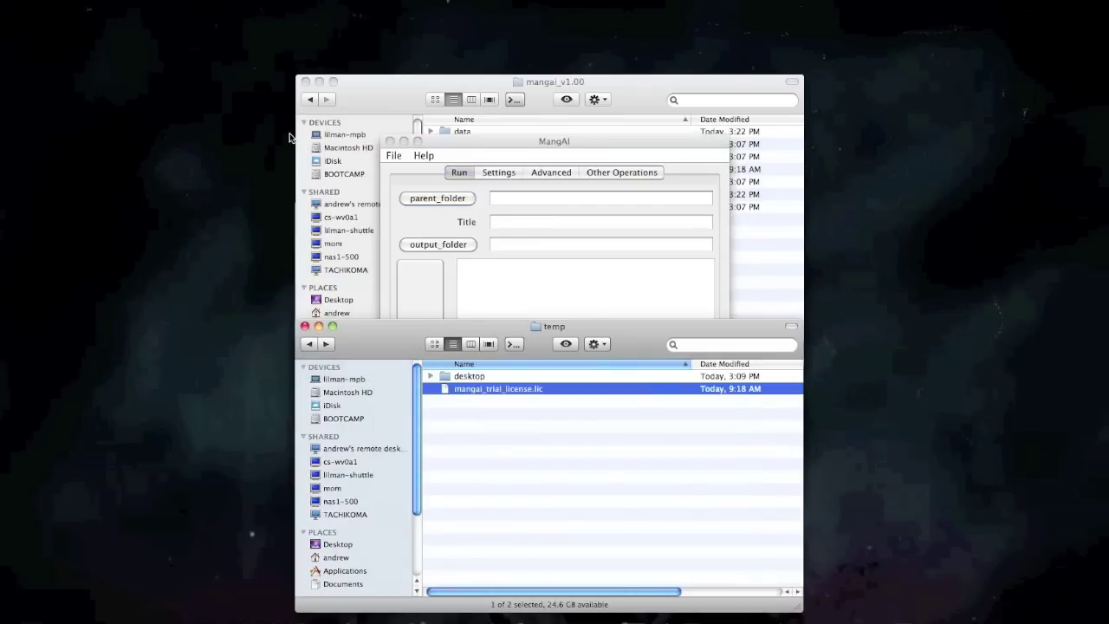
pyautogui.press('F9')
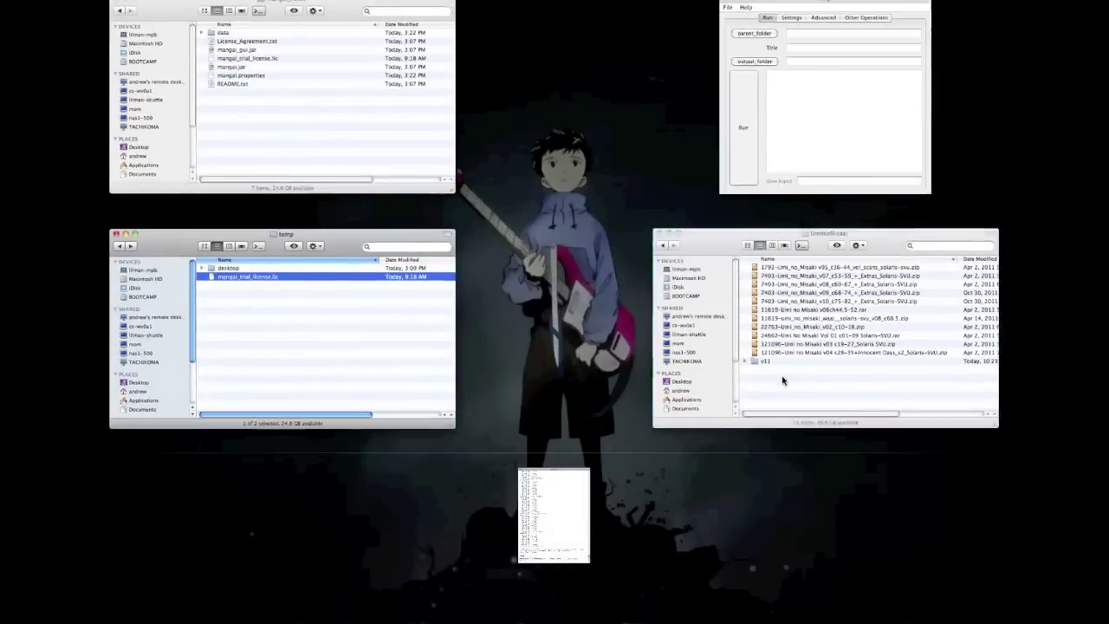
pyautogui.click(781, 375)
# Open UmiNoMisaki, extract the v02 c10-18 zip and open its chapter 10 folder.
pyautogui.press('super+Up')
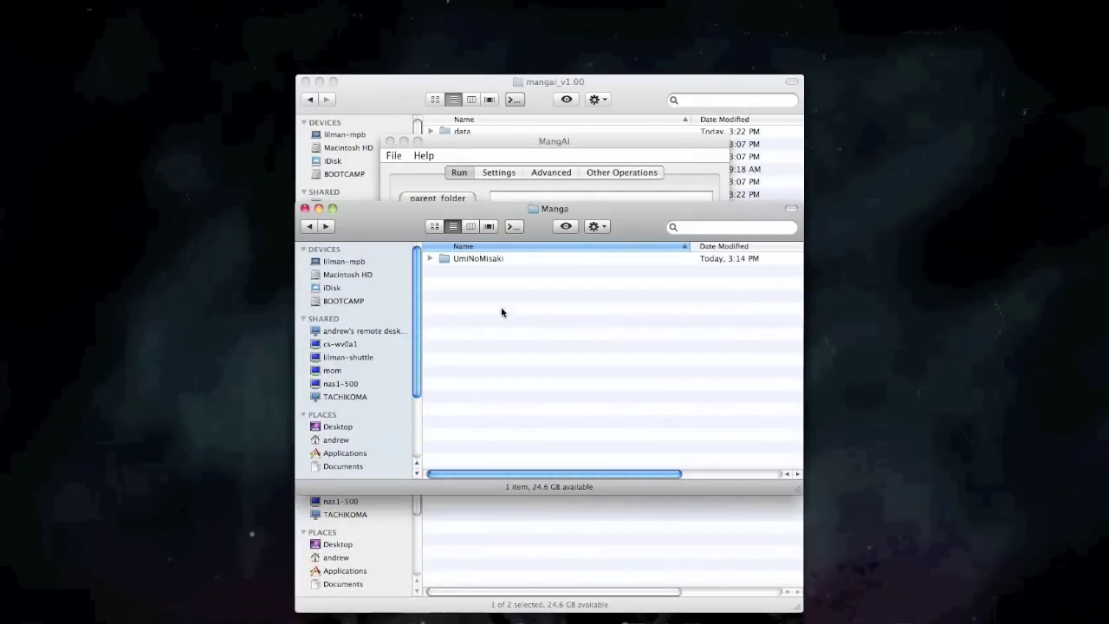
pyautogui.doubleClick(474, 259)
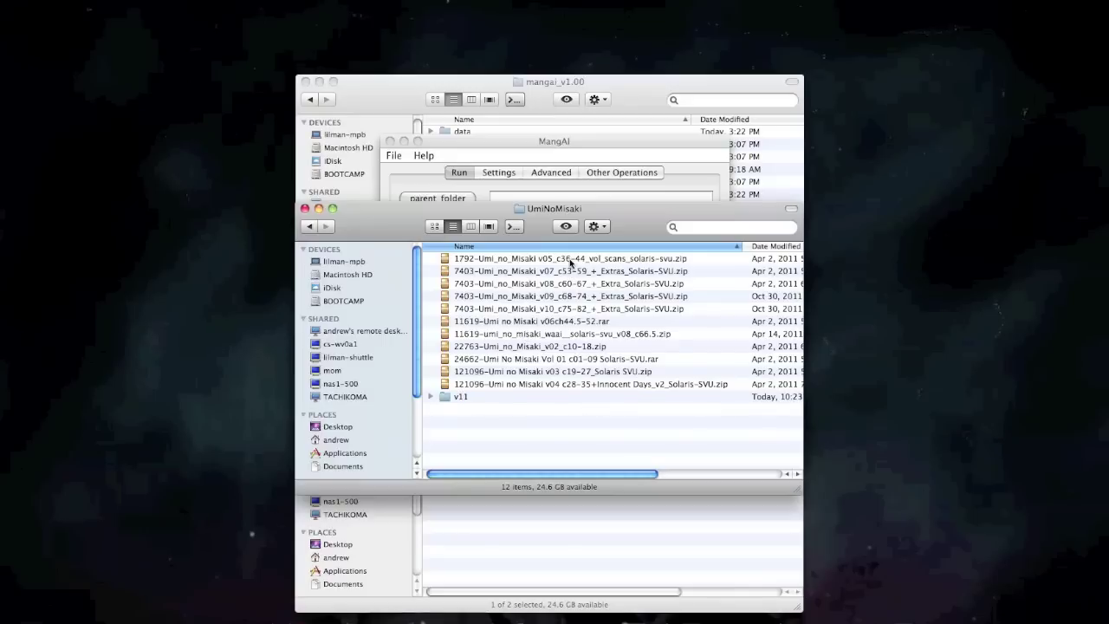
pyautogui.doubleClick(558, 347)
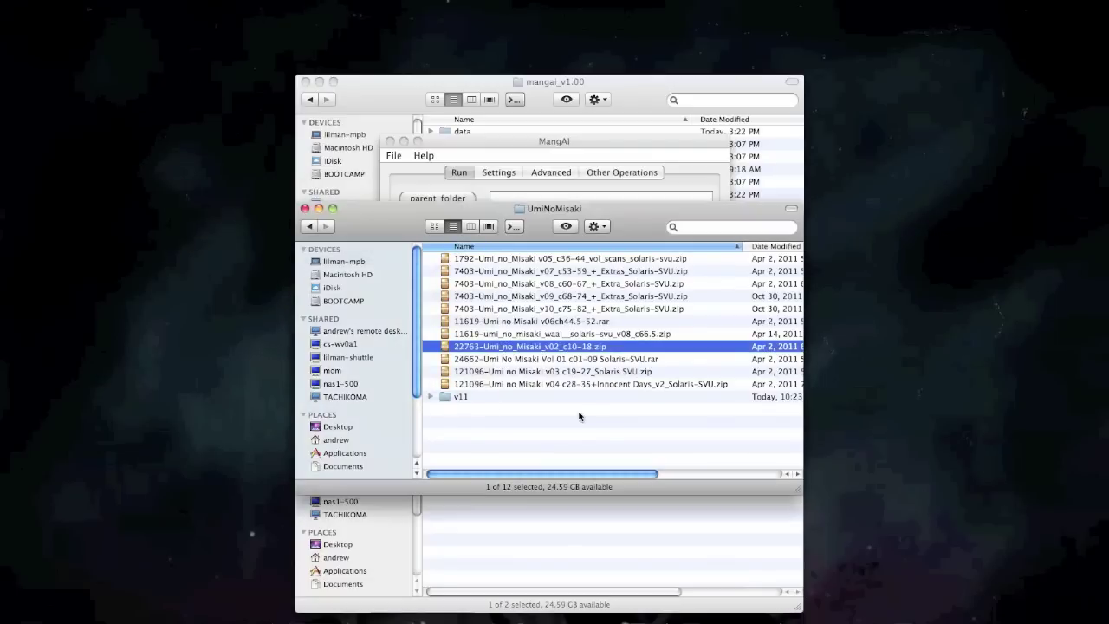
pyautogui.doubleClick(489, 396)
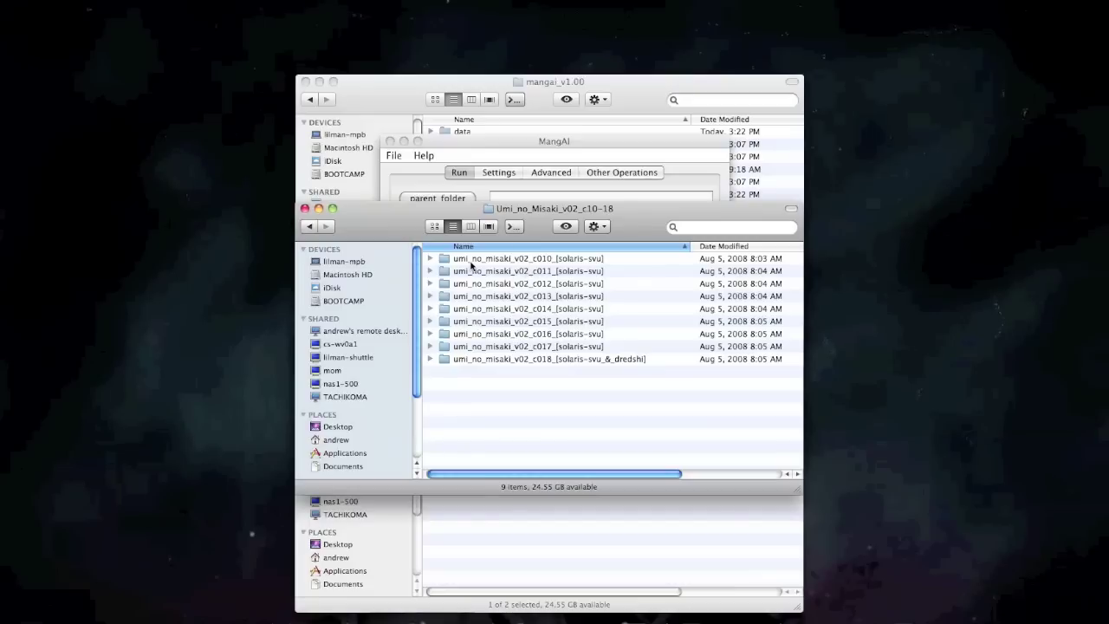
pyautogui.doubleClick(471, 260)
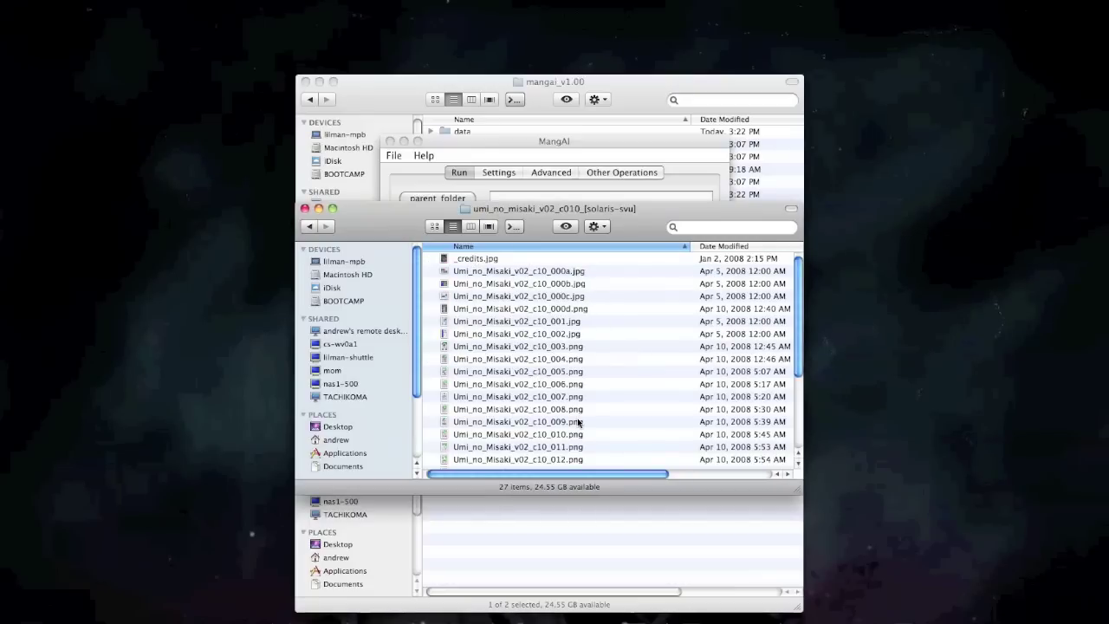
# Browse the chapter 10 pages, then move the extracted v02 folder to the Trash.
pyautogui.scroll(-5, 578, 422)
pyautogui.scroll(5, 577, 422)
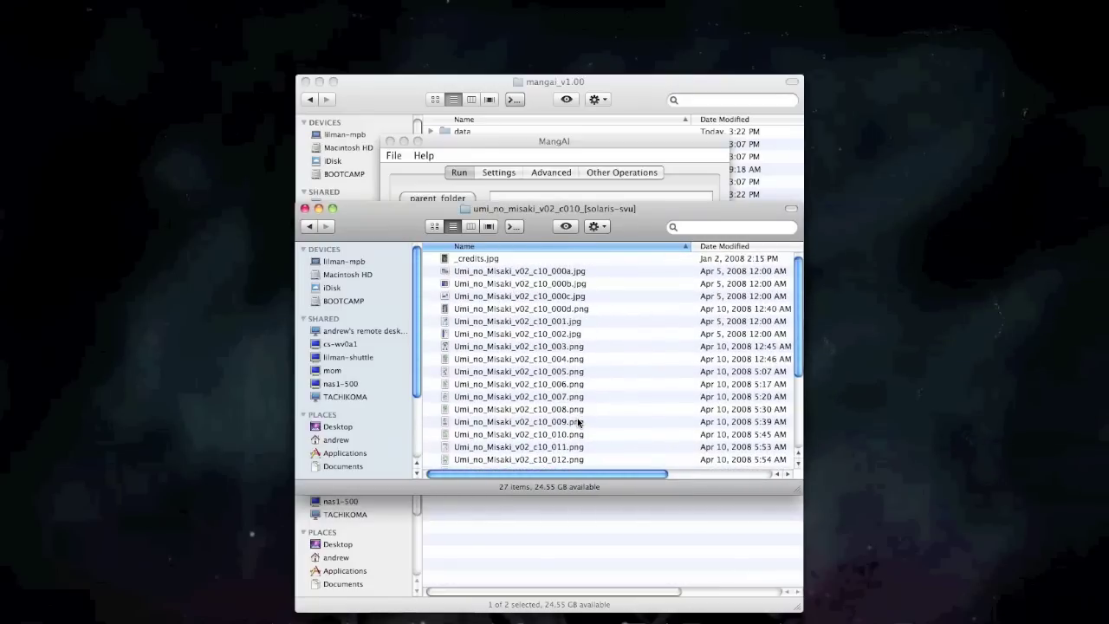
pyautogui.press('super+Up')
pyautogui.press('super+Up')
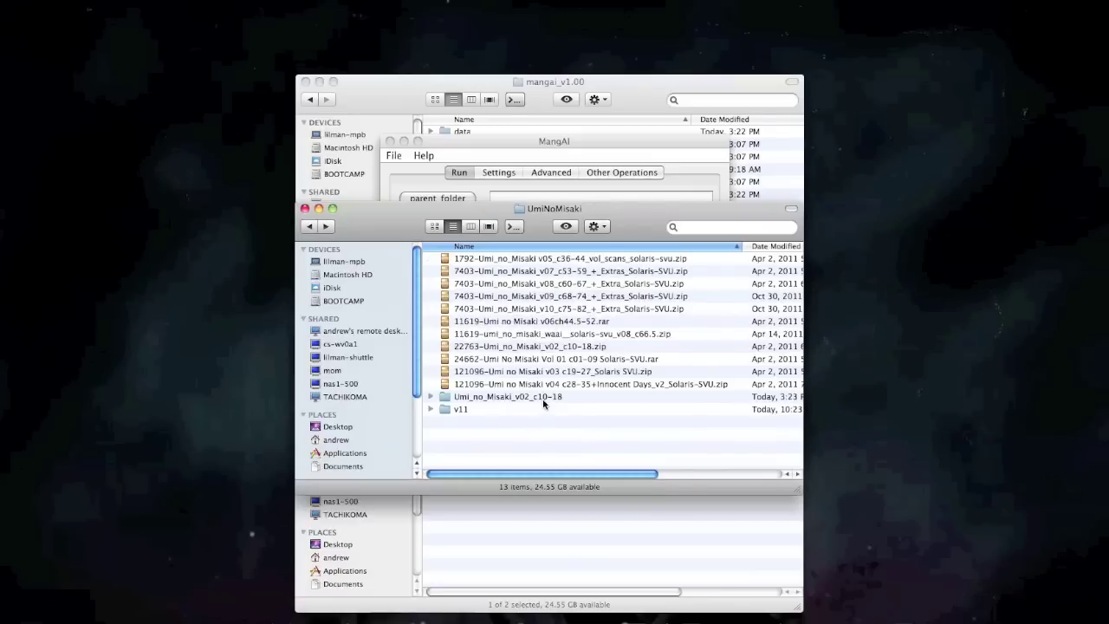
pyautogui.rightClick(544, 403)
pyautogui.click(564, 419)
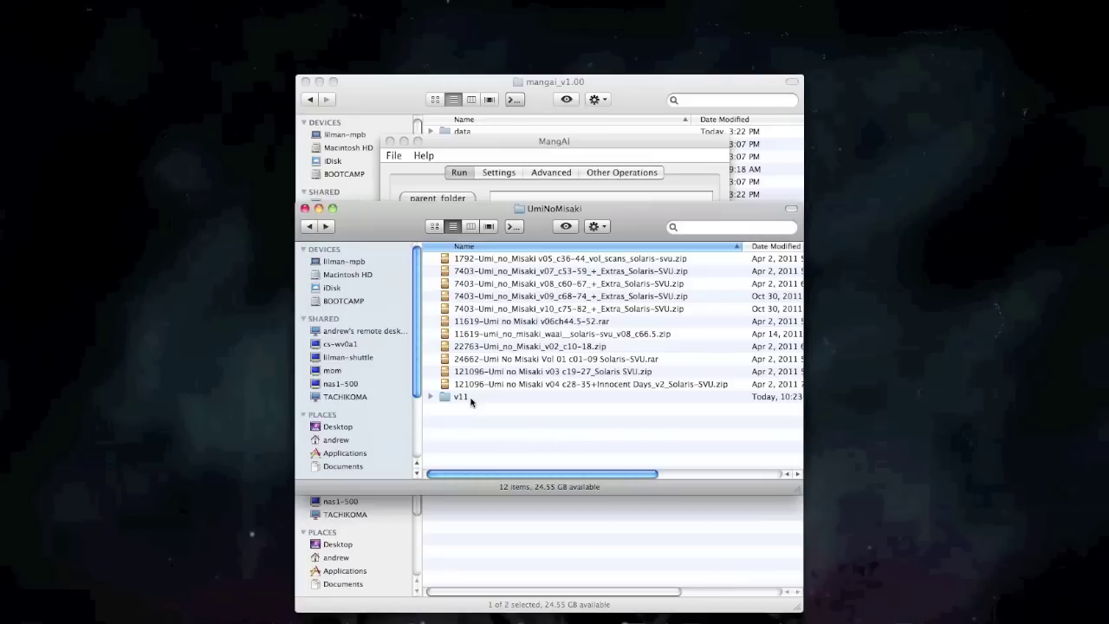
pyautogui.doubleClick(470, 401)
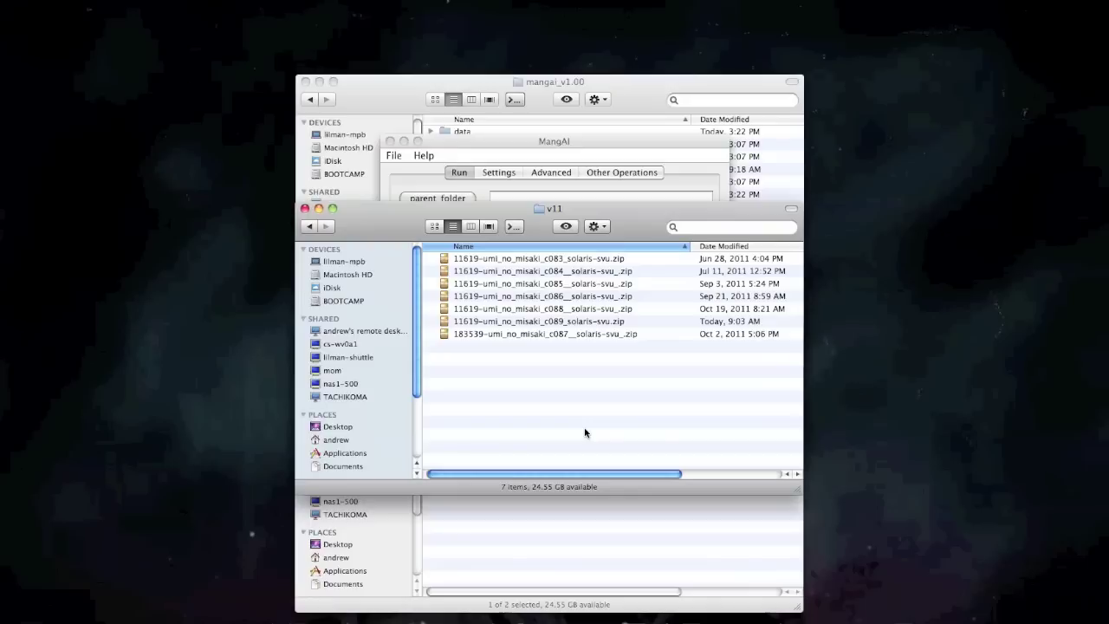
pyautogui.press('super+Up')
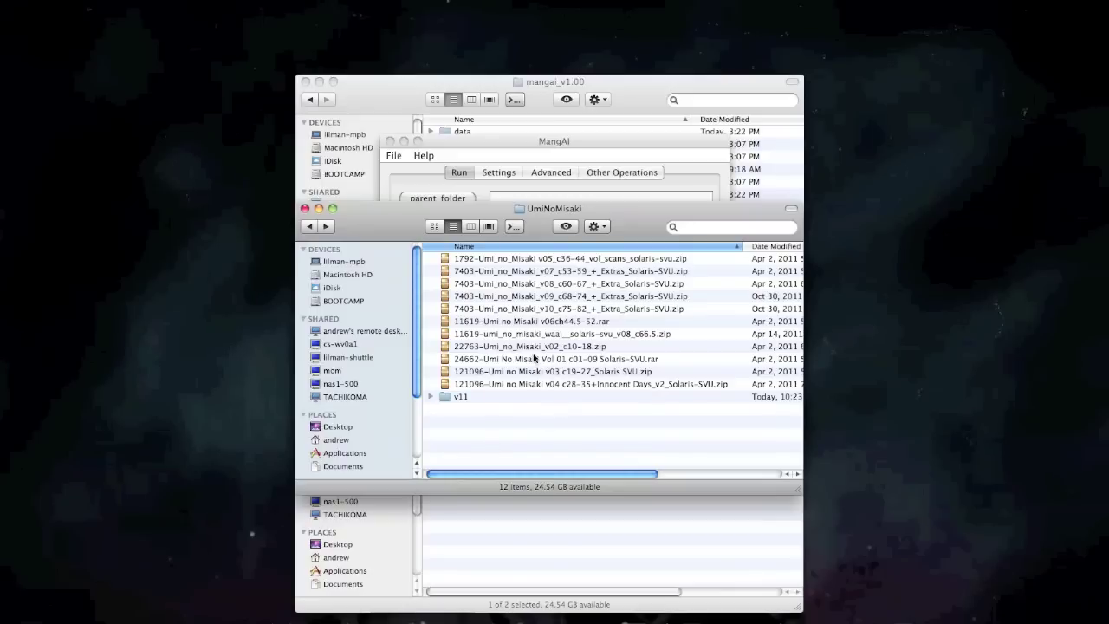
pyautogui.click(513, 142)
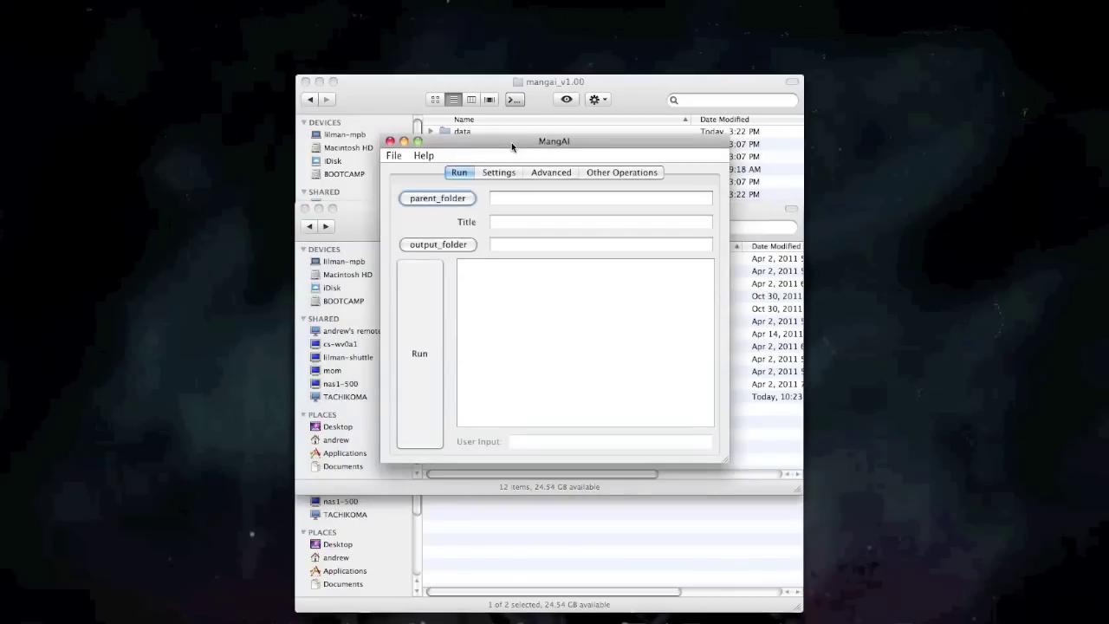
# Set the parent folder to Documents/Manga/UmiNoMisaki.
pyautogui.click(428, 198)
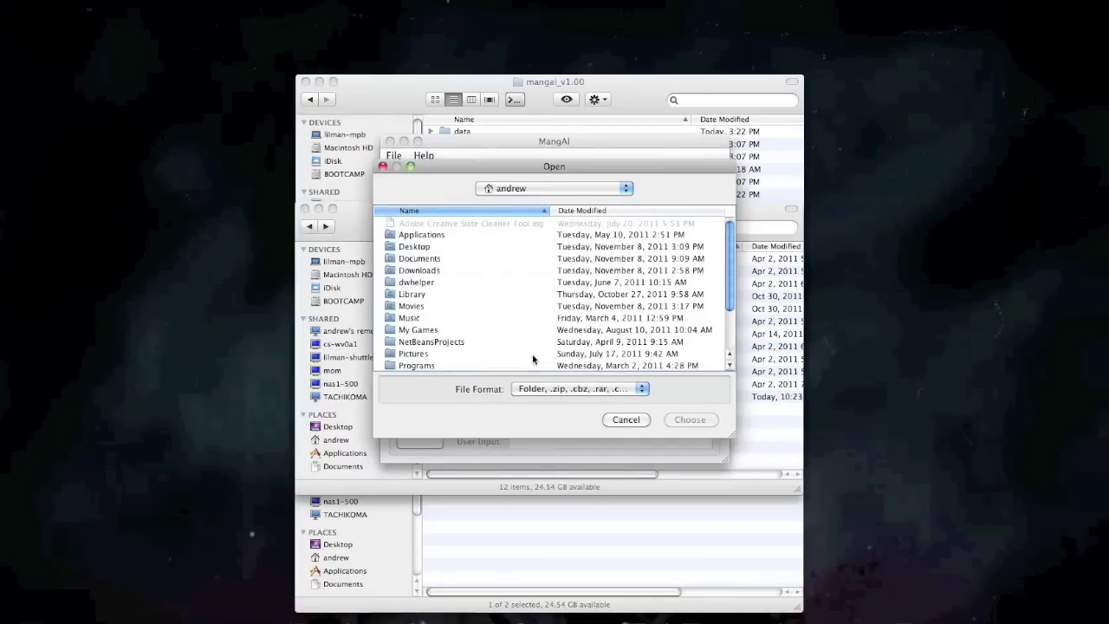
pyautogui.click(626, 188)
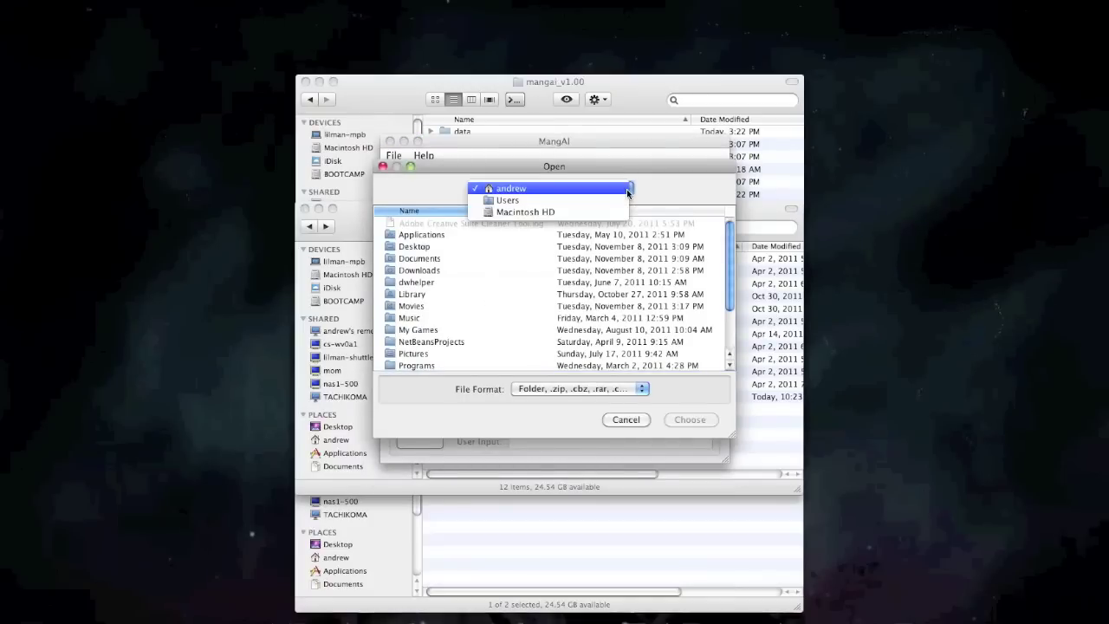
pyautogui.click(628, 190)
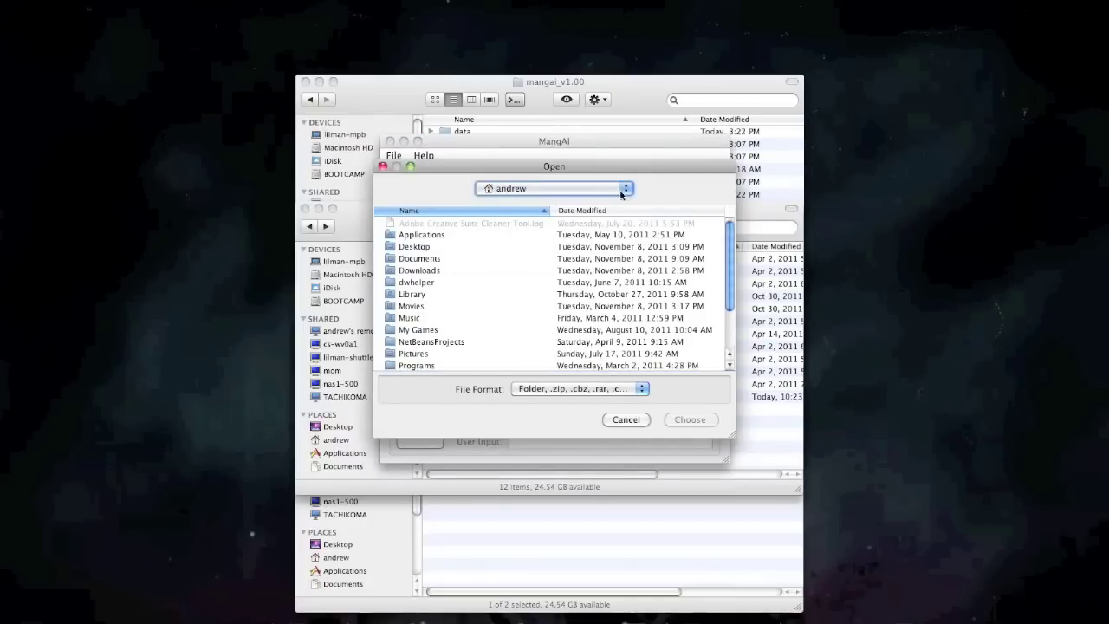
pyautogui.doubleClick(425, 260)
pyautogui.scroll(-10, 440, 274)
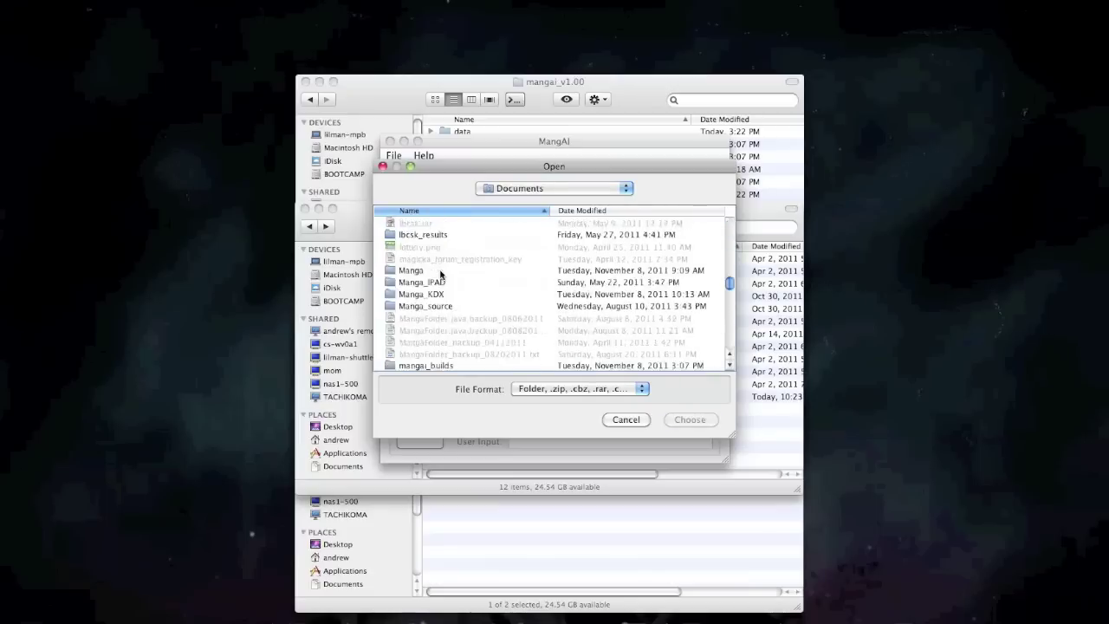
pyautogui.scroll(-3, 440, 272)
pyautogui.scroll(4, 436, 274)
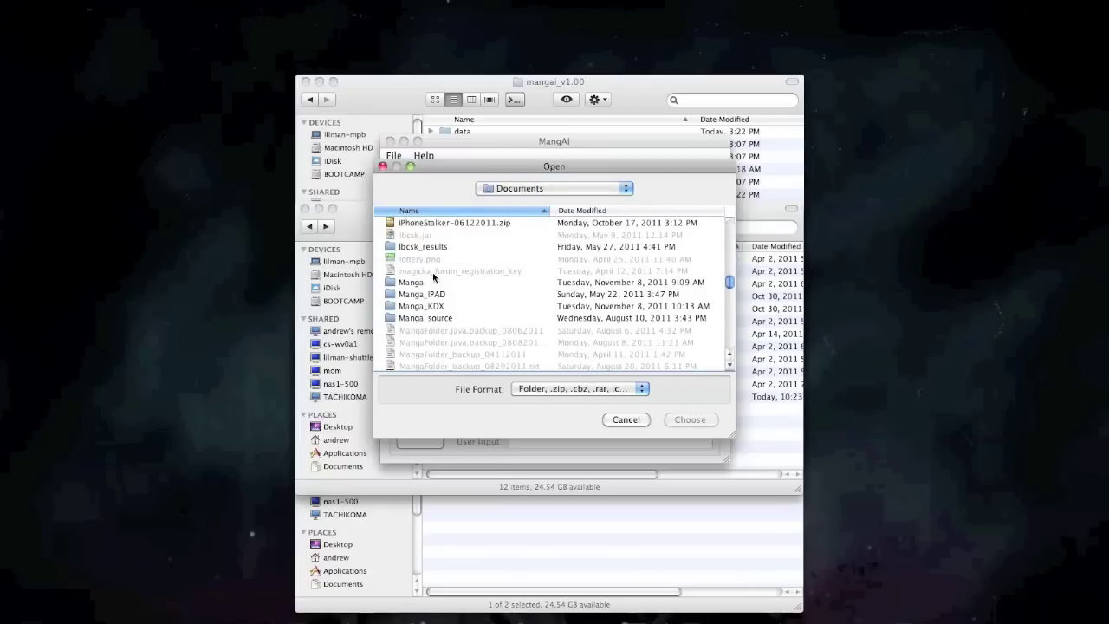
pyautogui.doubleClick(432, 281)
pyautogui.click(425, 224)
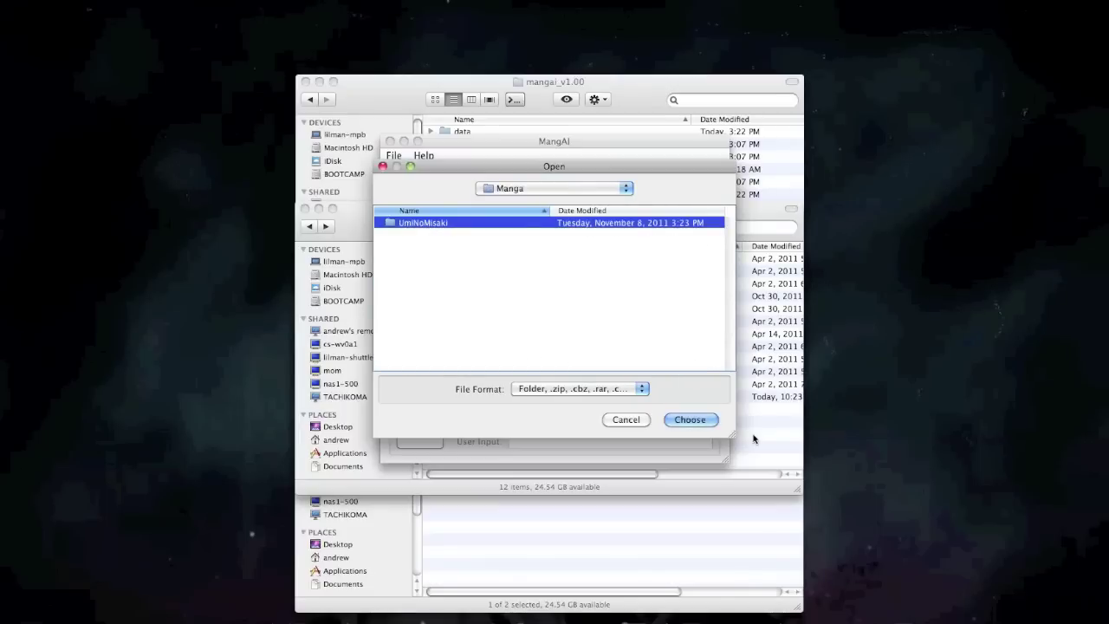
pyautogui.click(693, 420)
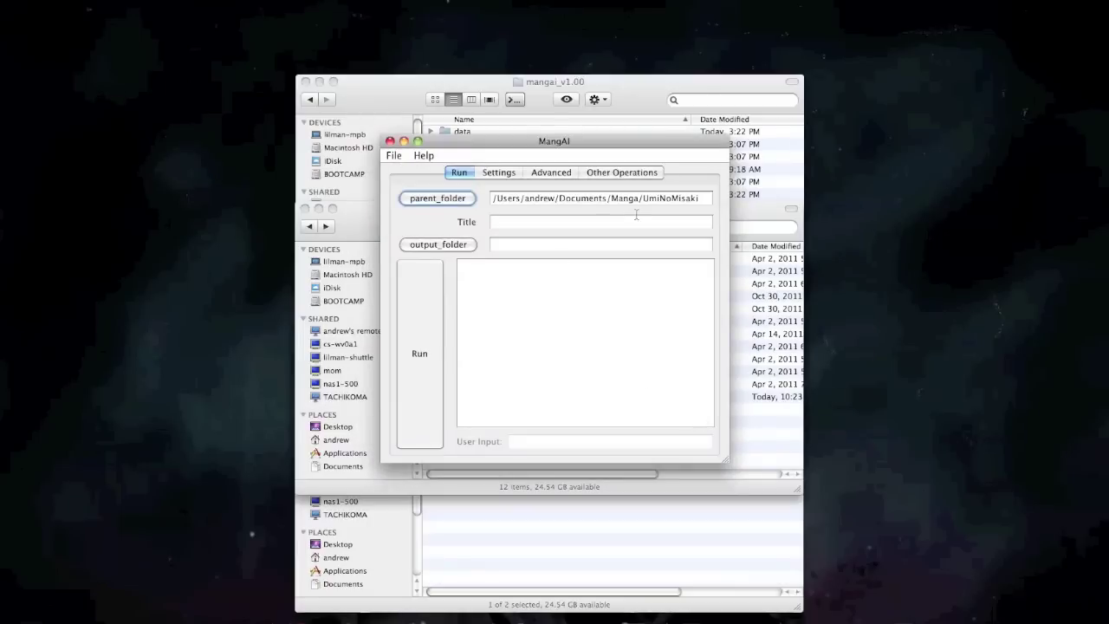
# Enter the title 'Umi no Misaki' and set the output folder to Manga_KDX/UmiNoMisaki.
pyautogui.click(593, 217)
pyautogui.write('U')
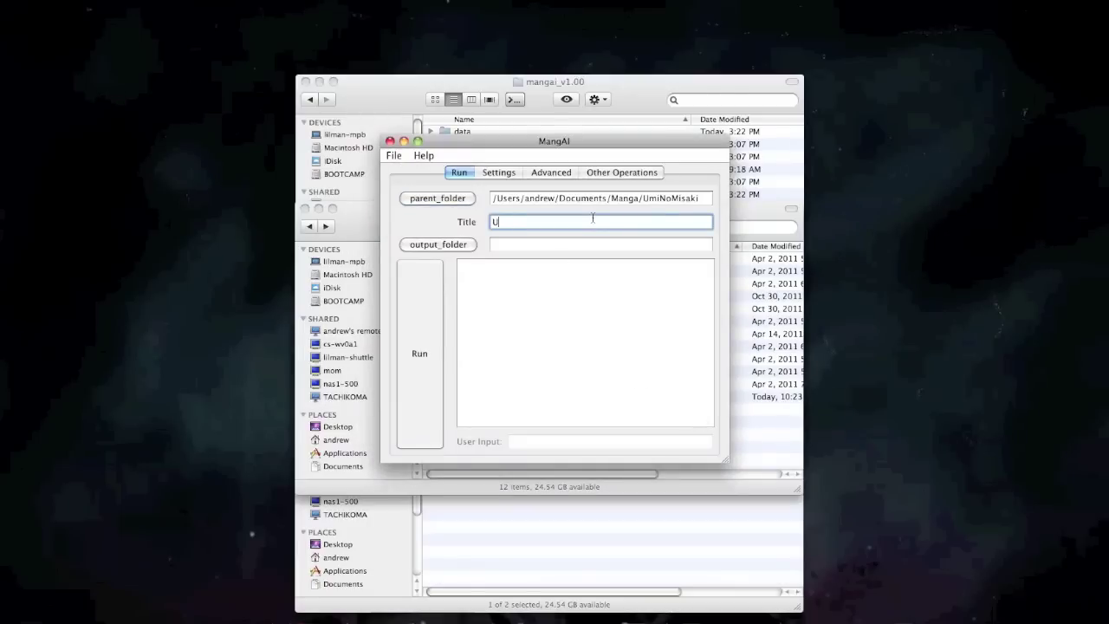
pyautogui.write('mi no Misaki')
pyautogui.click(460, 243)
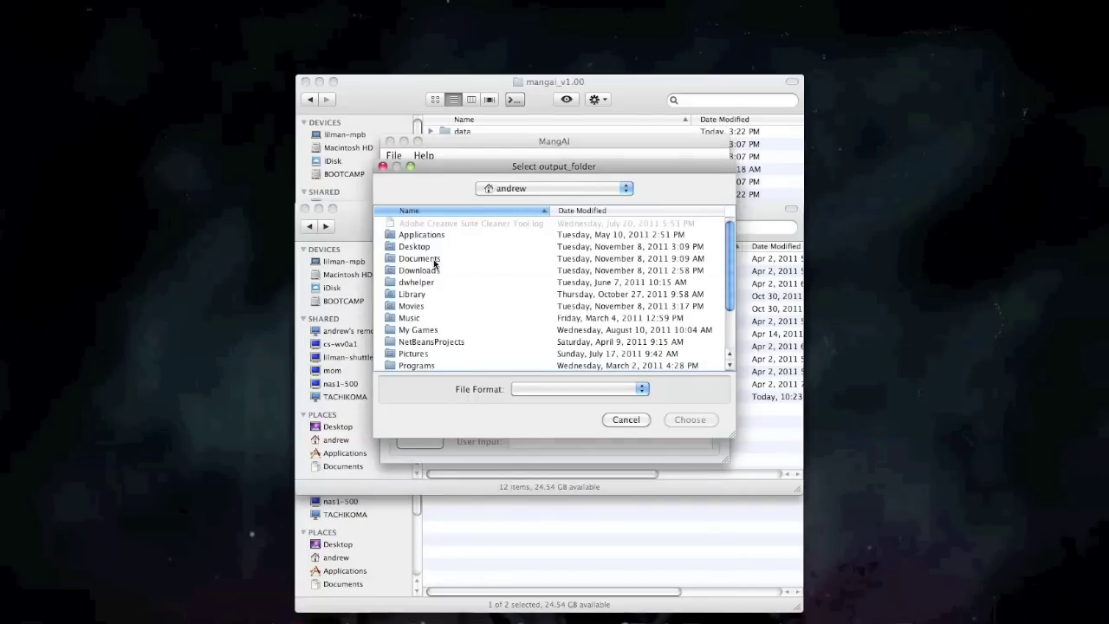
pyautogui.doubleClick(434, 260)
pyautogui.scroll(-10, 486, 289)
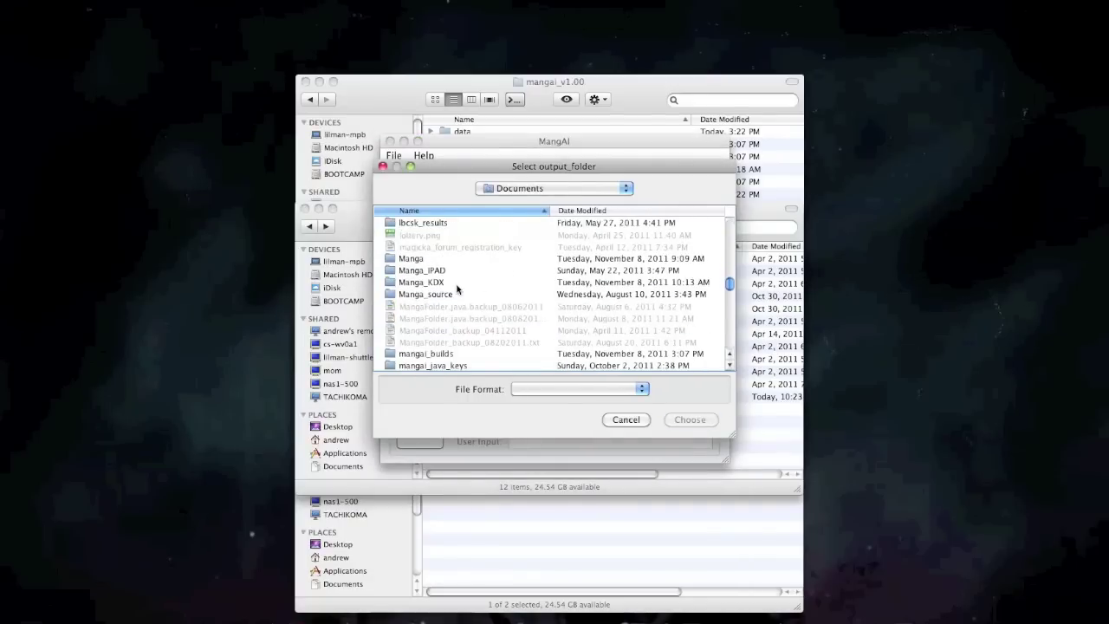
pyautogui.doubleClick(440, 283)
pyautogui.click(435, 225)
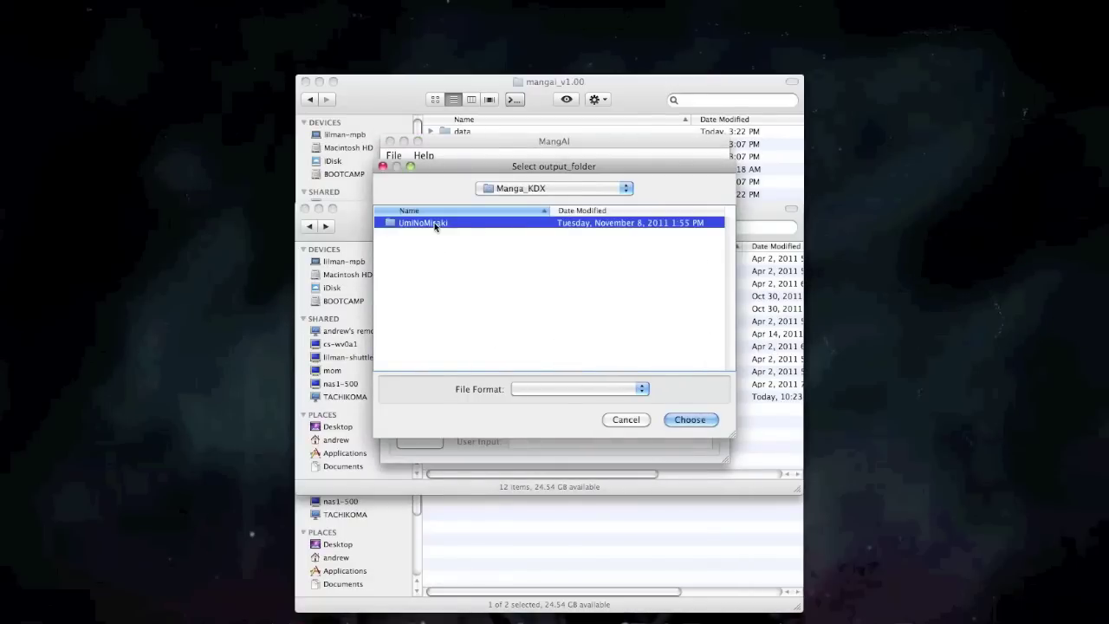
pyautogui.click(690, 420)
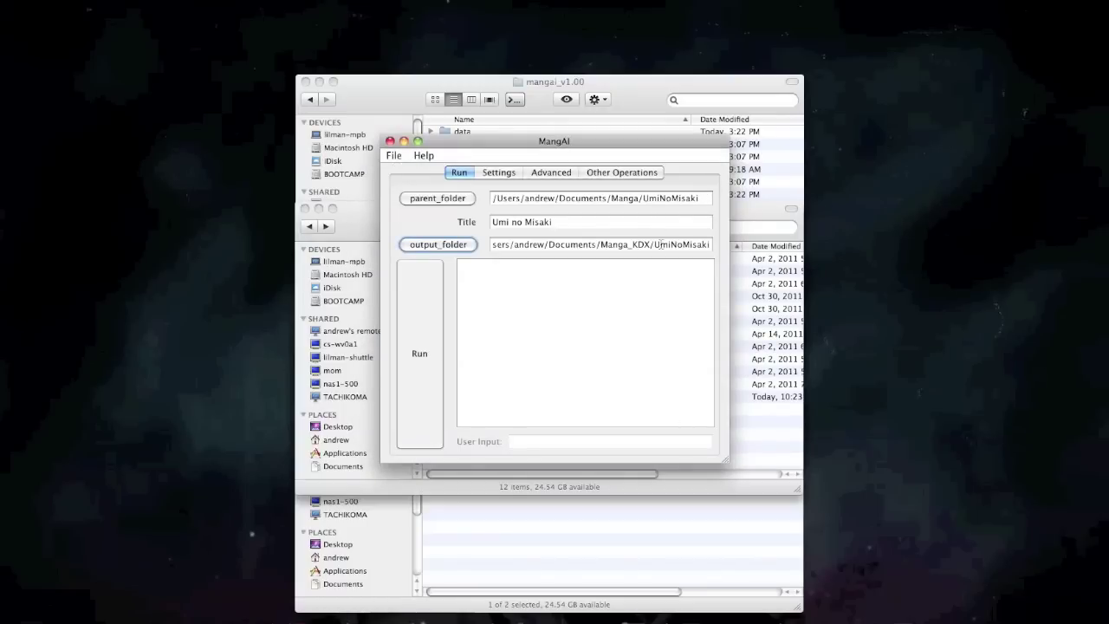
# Look over the Advanced options and the properties settings file, then go back to the Run tab.
pyautogui.click(549, 173)
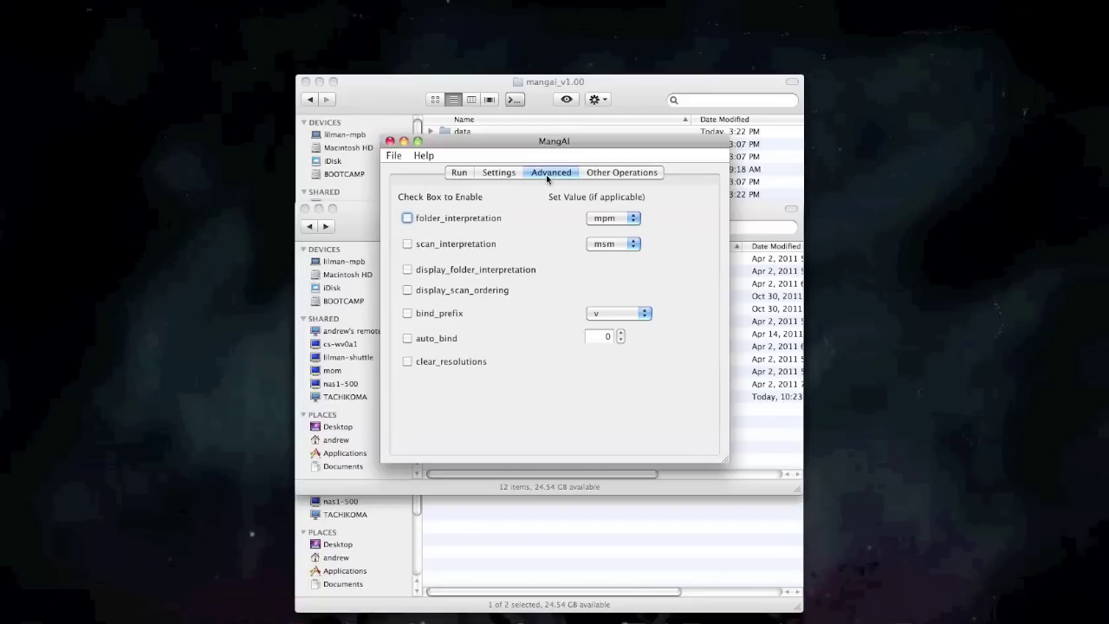
pyautogui.click(491, 173)
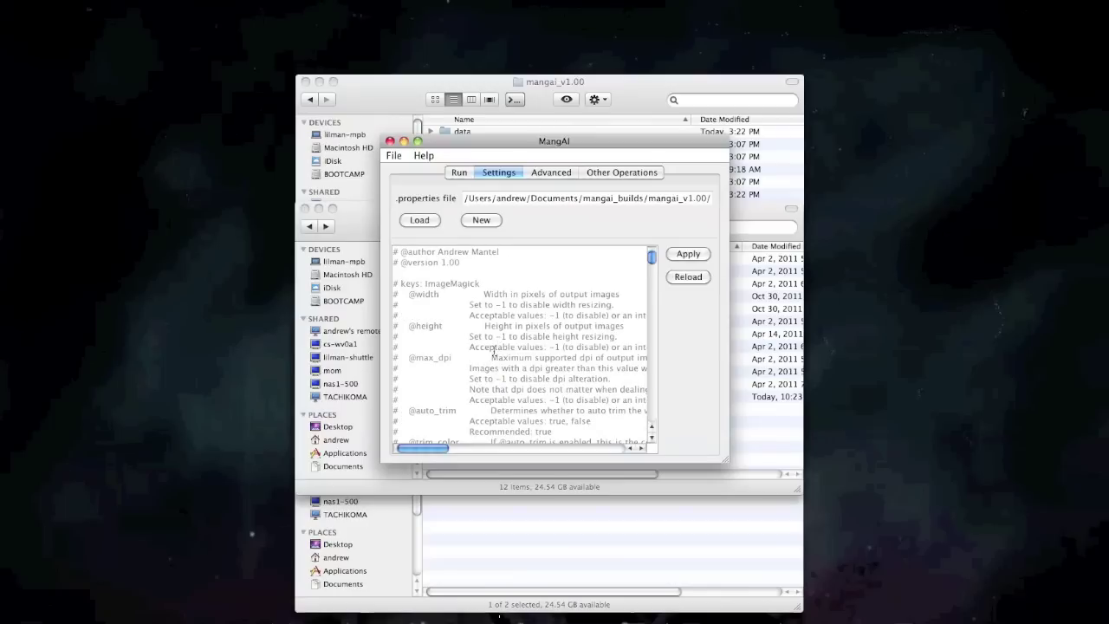
pyautogui.click(459, 173)
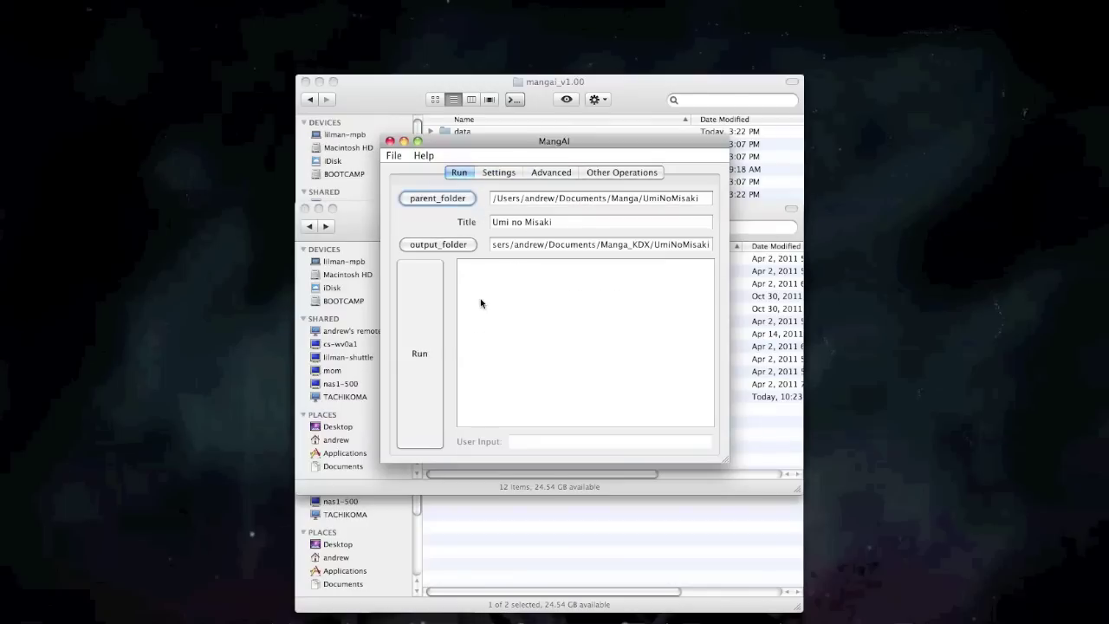
# Save the Umi no Misaki job and dismiss the saved confirmation.
pyautogui.click(396, 155)
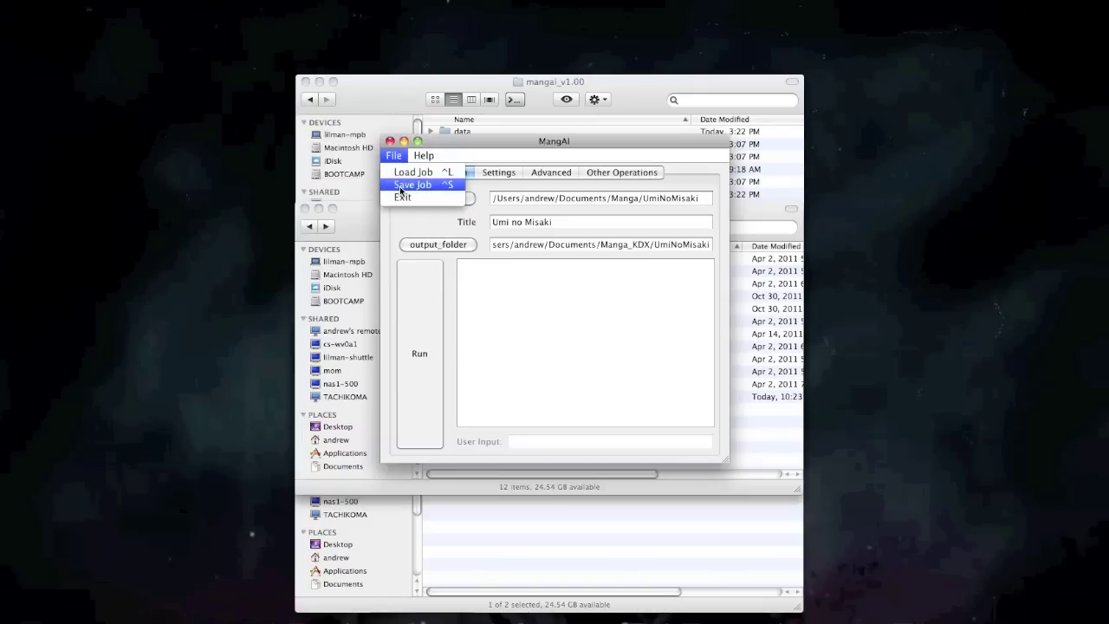
pyautogui.click(413, 184)
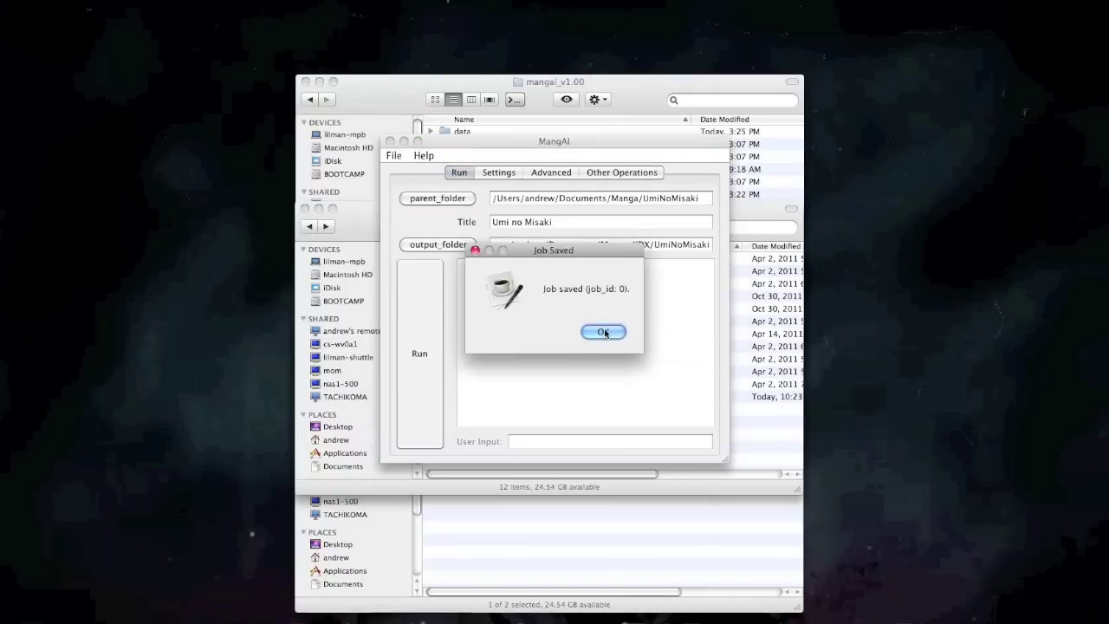
pyautogui.click(604, 332)
# Reload the Umi no Misaki job from the saved jobs list and start it running.
pyautogui.click(397, 156)
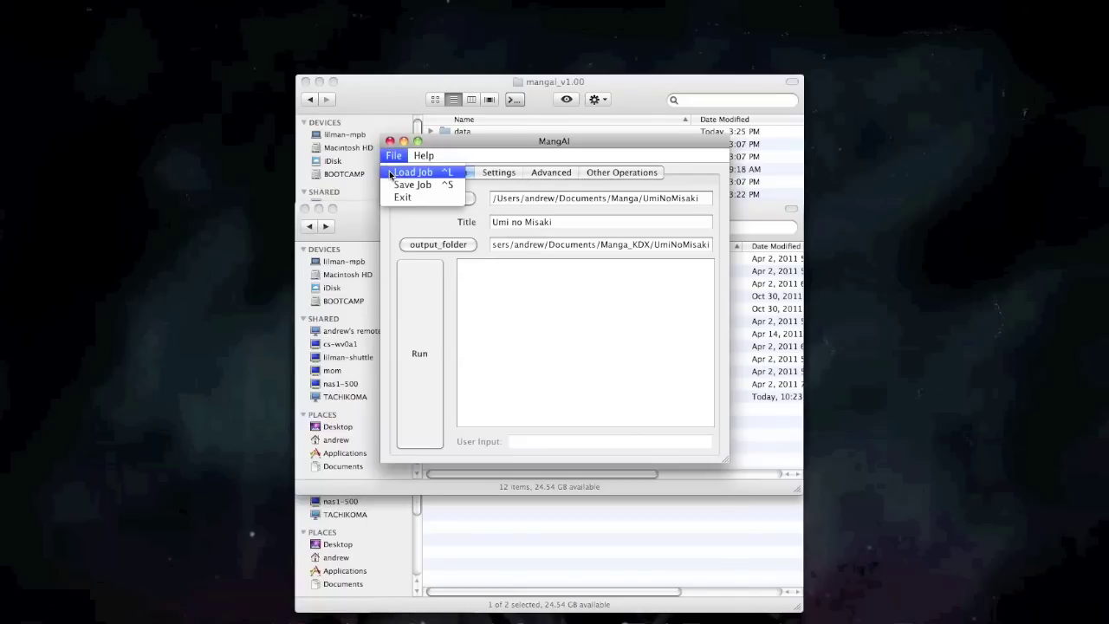
pyautogui.click(391, 175)
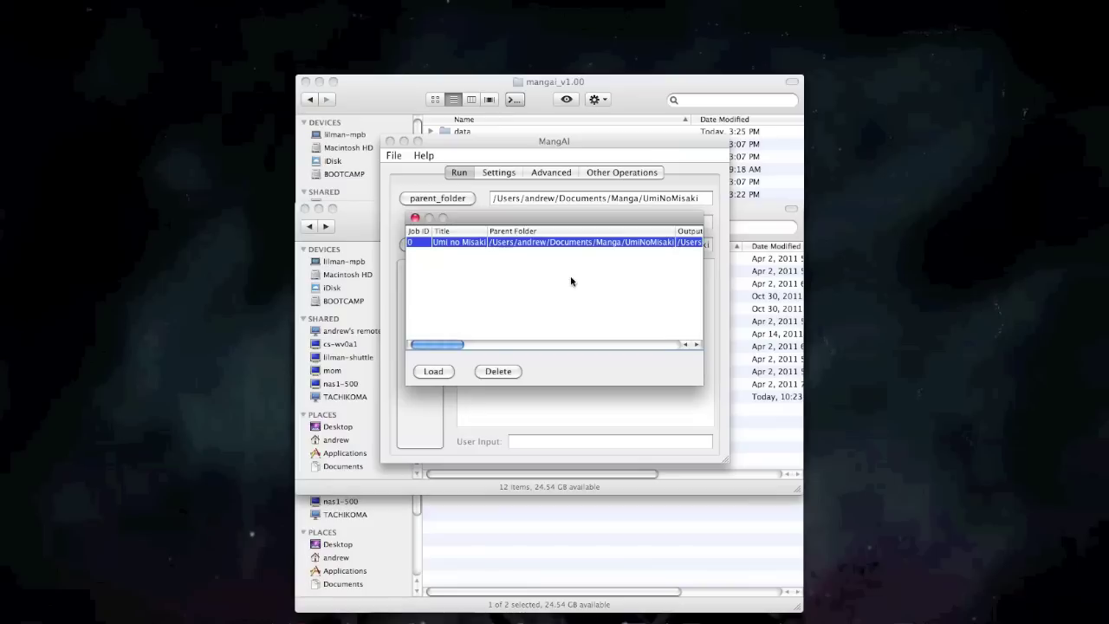
pyautogui.click(434, 370)
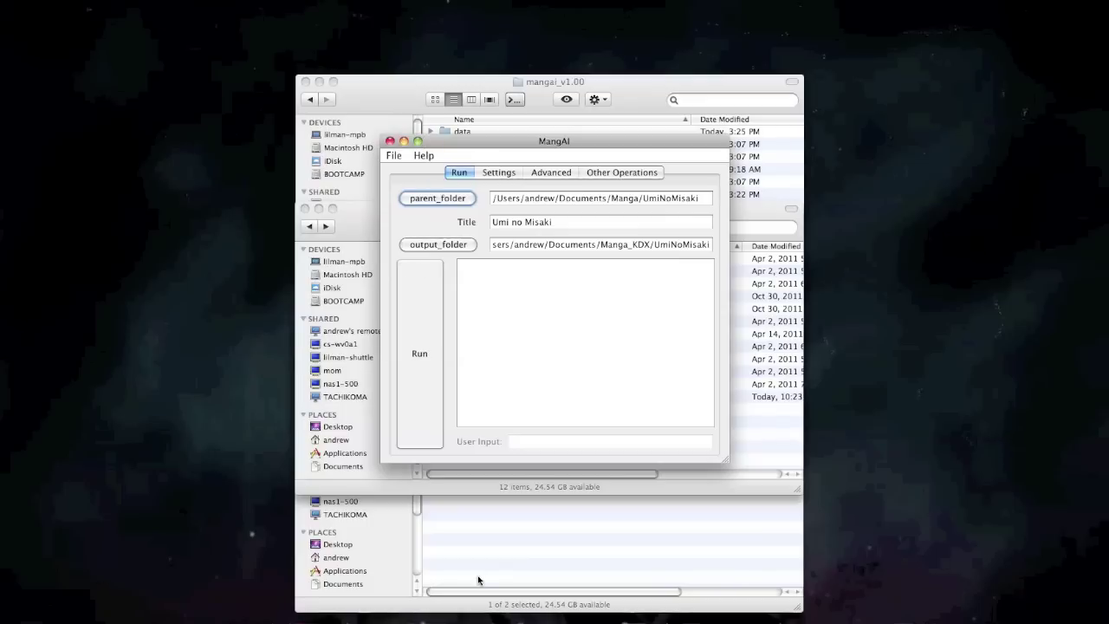
pyautogui.click(426, 344)
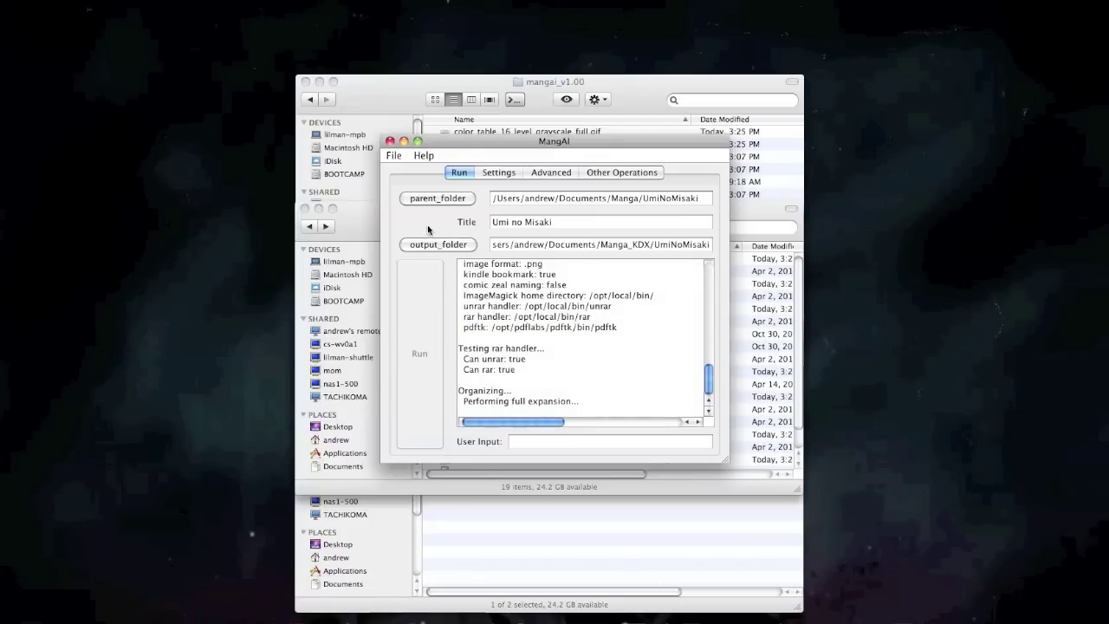
# Maximize the MangAI window and scroll up through the progress log.
pyautogui.click(418, 141)
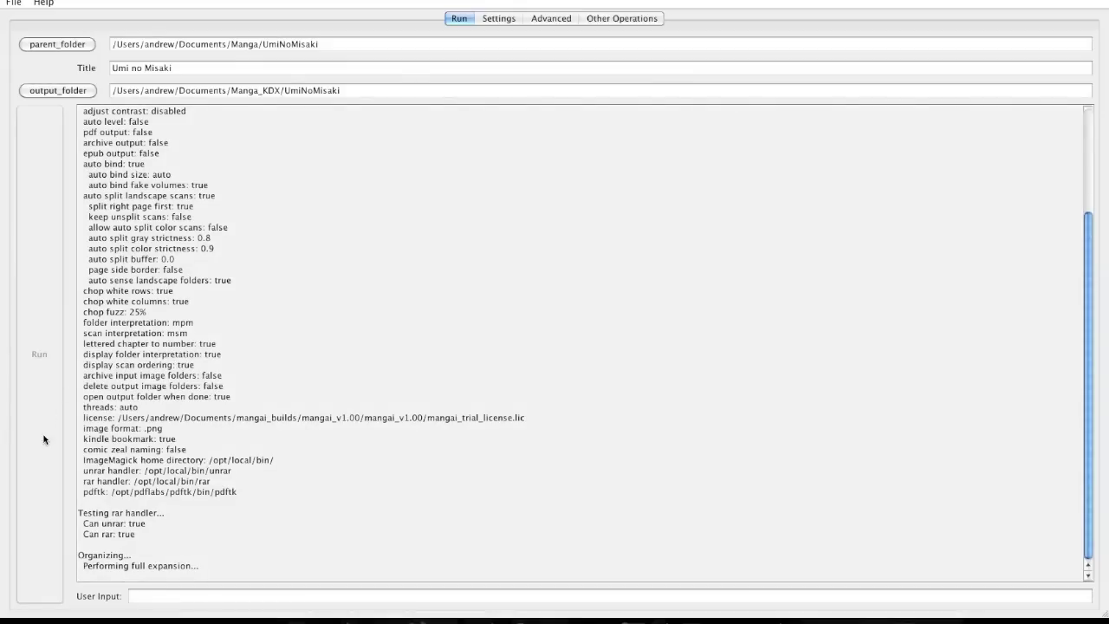
pyautogui.scroll(5, 216, 412)
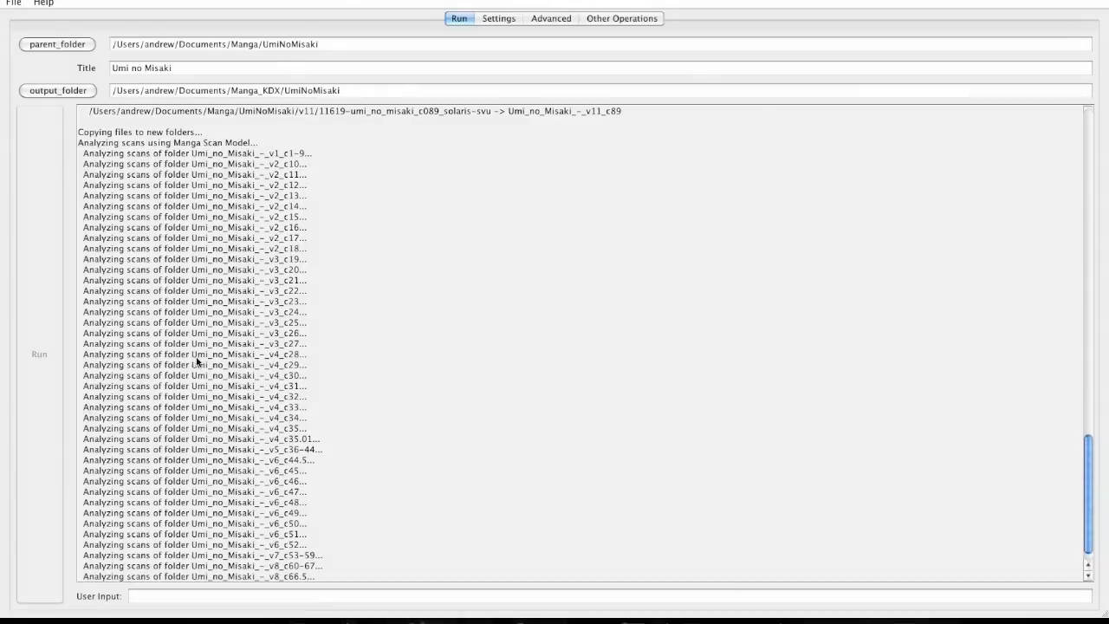
pyautogui.scroll(15, 197, 362)
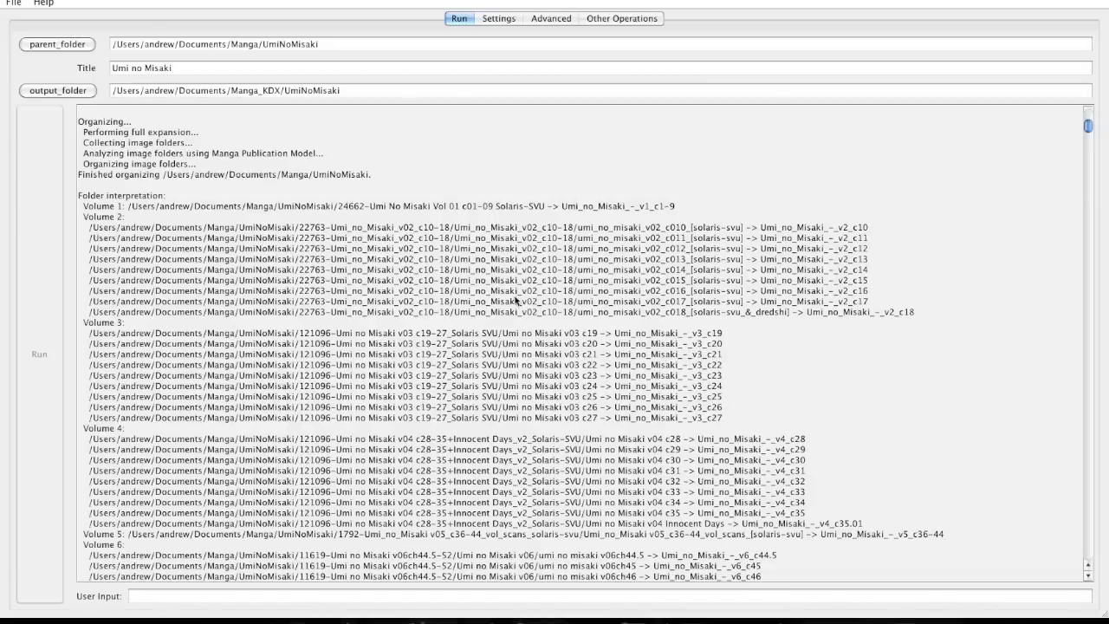
pyautogui.scroll(-15, 359, 258)
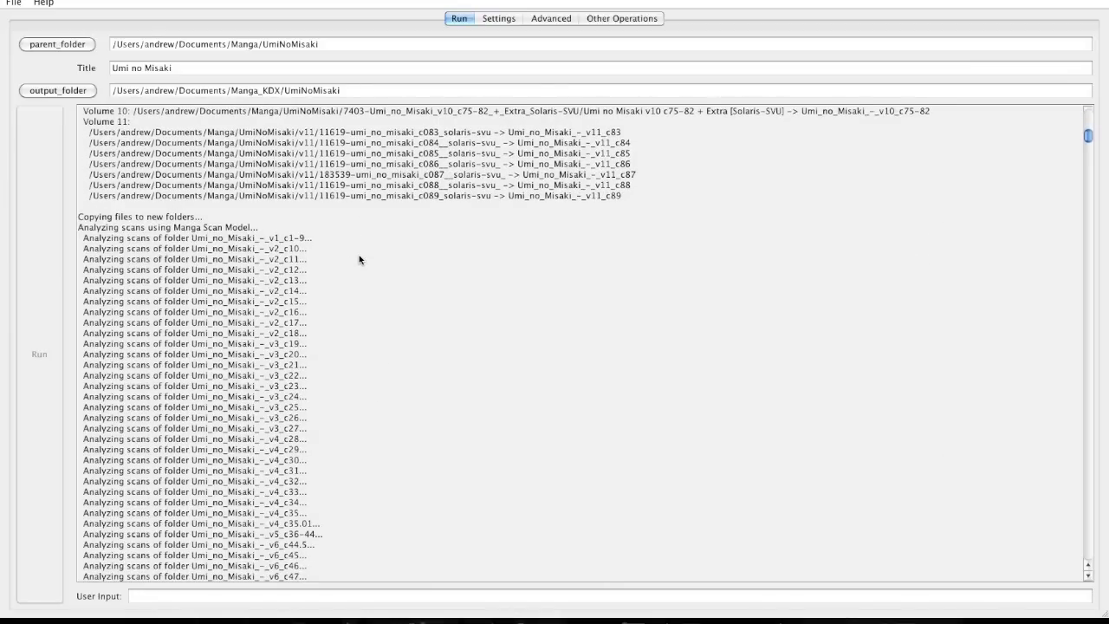
pyautogui.scroll(15, 359, 258)
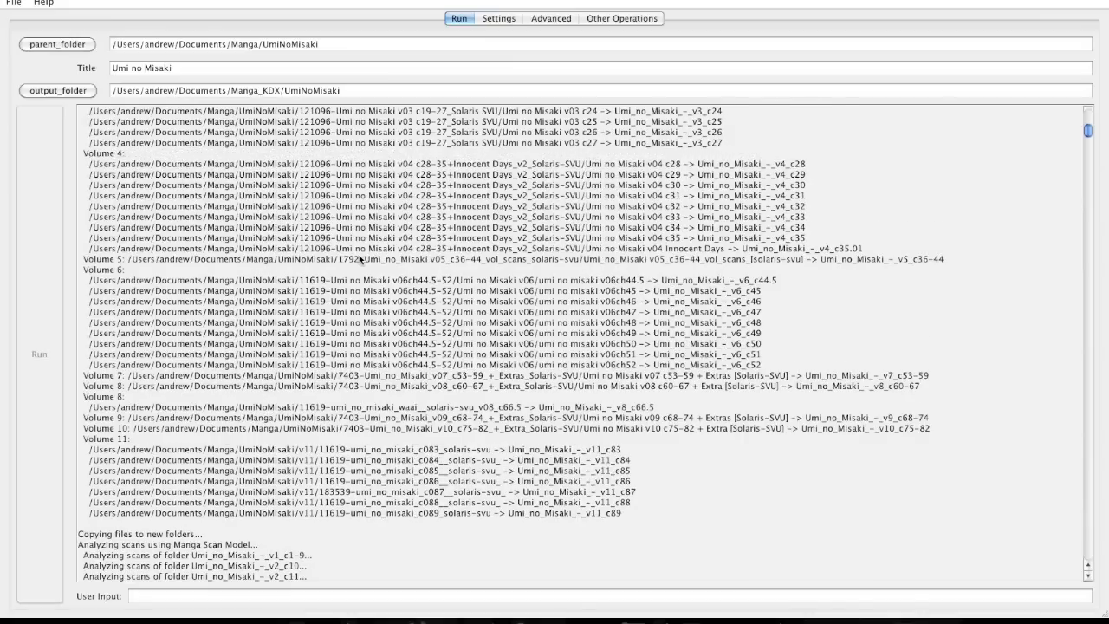
pyautogui.scroll(-1, 360, 258)
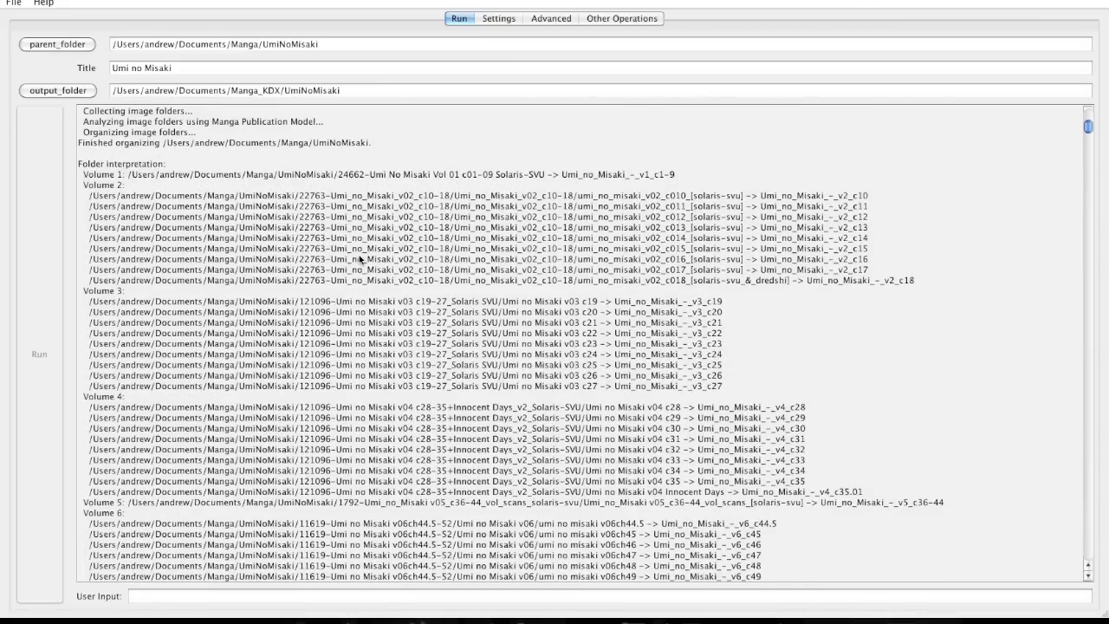
pyautogui.scroll(-20, 359, 258)
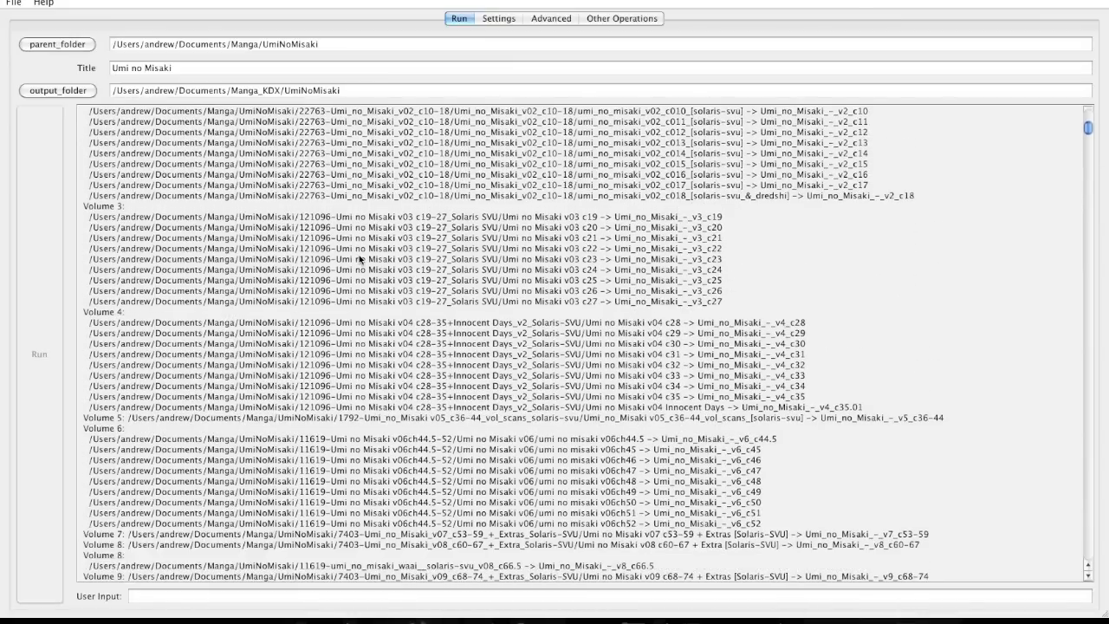
pyautogui.scroll(-19, 360, 258)
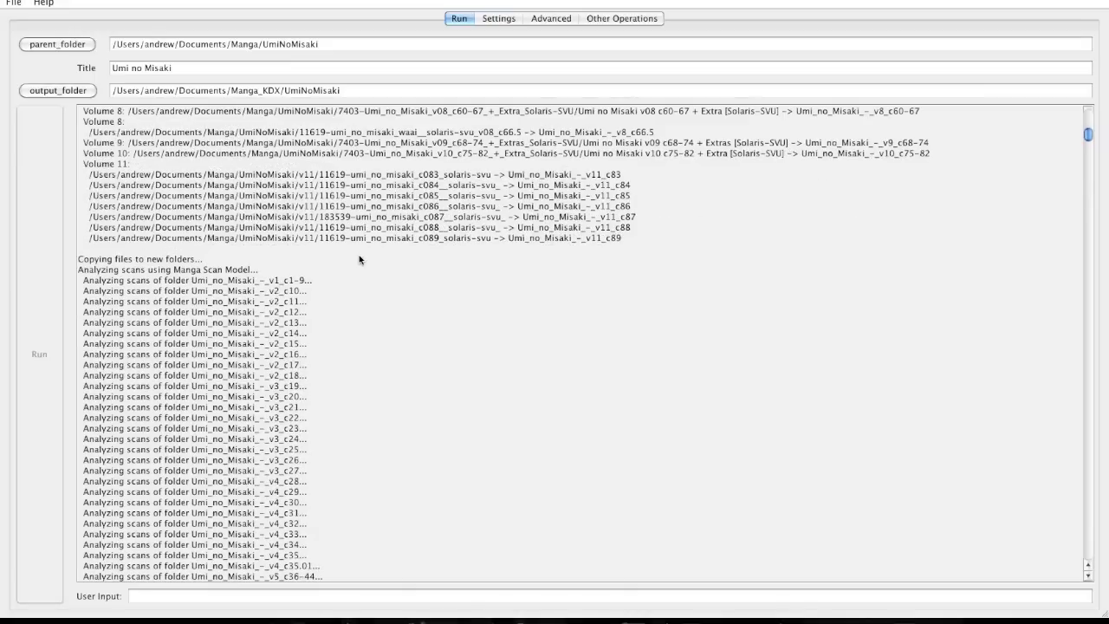
pyautogui.scroll(-5, 360, 258)
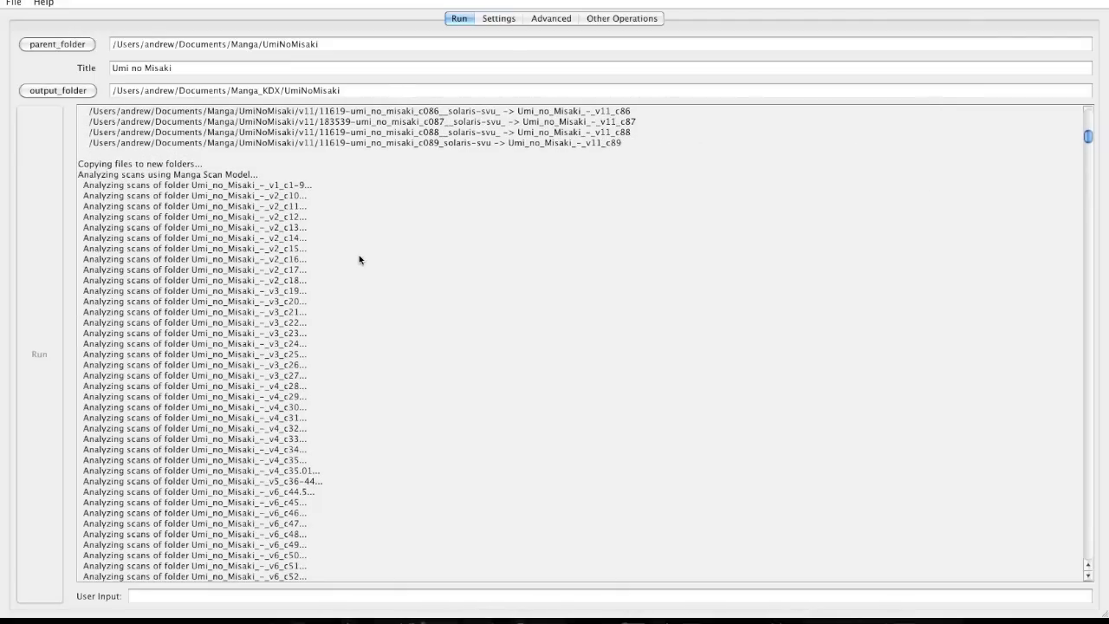
pyautogui.scroll(-20, 269, 254)
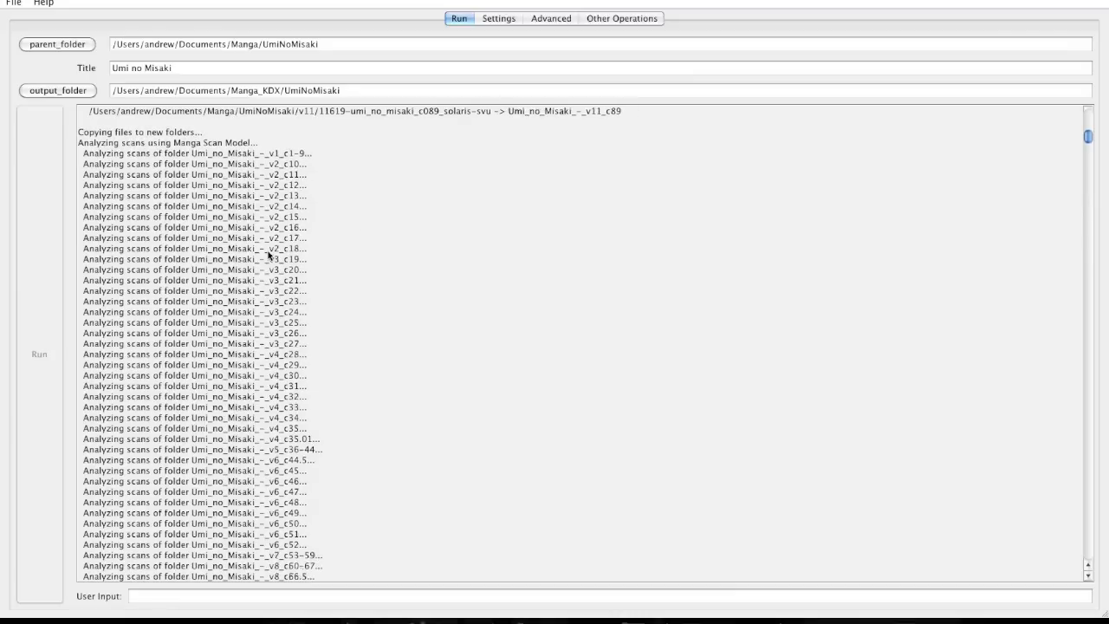
# Scroll through volume 1's scan ordering and select the misaki_01_185.png line.
pyautogui.scroll(-10, 269, 254)
pyautogui.scroll(-14, 269, 254)
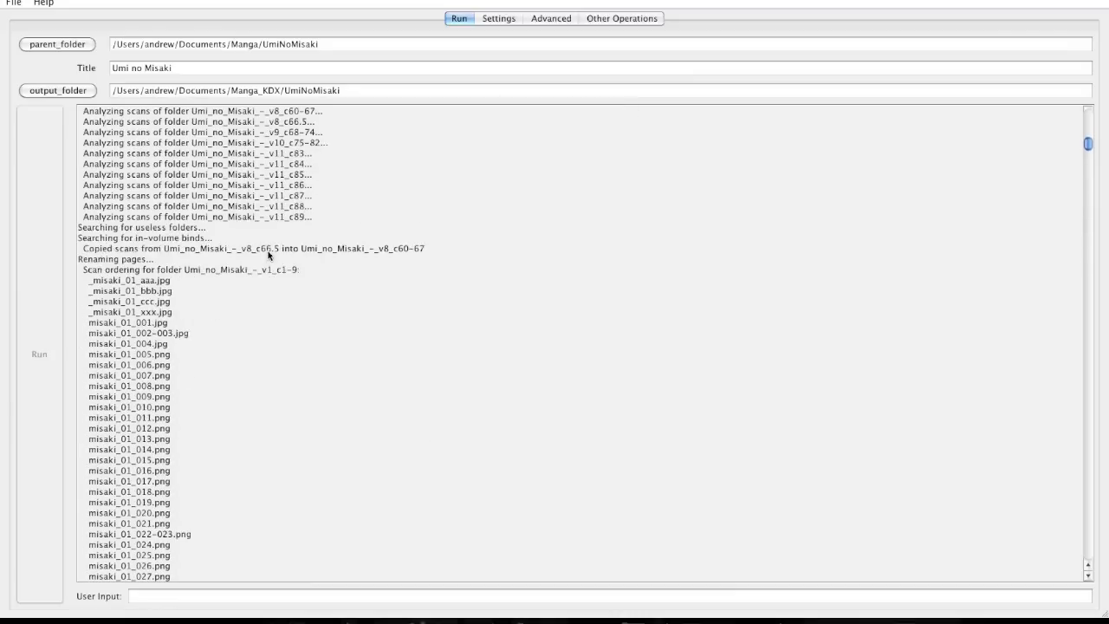
pyautogui.scroll(-4, 268, 254)
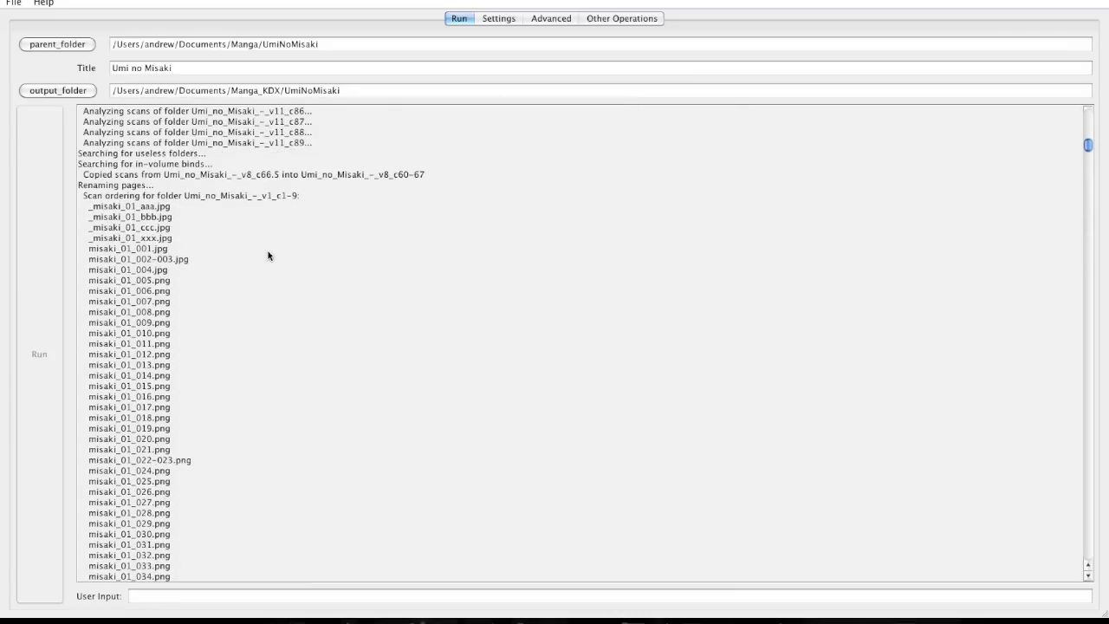
pyautogui.scroll(-11, 269, 254)
pyautogui.scroll(13, 268, 254)
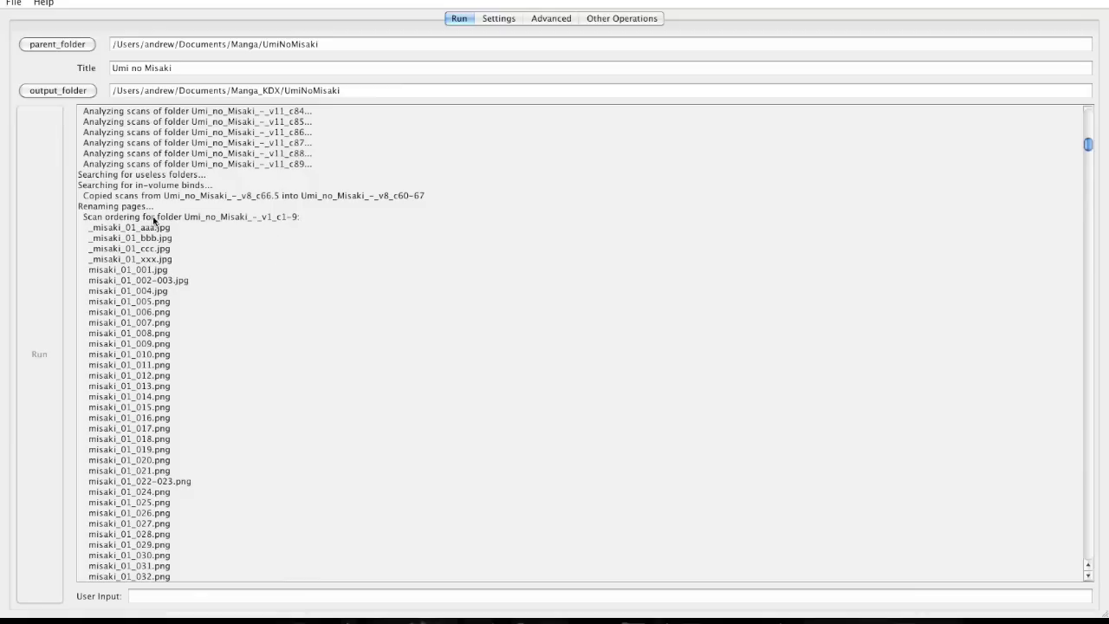
pyautogui.scroll(-4, 152, 329)
pyautogui.scroll(-20, 153, 329)
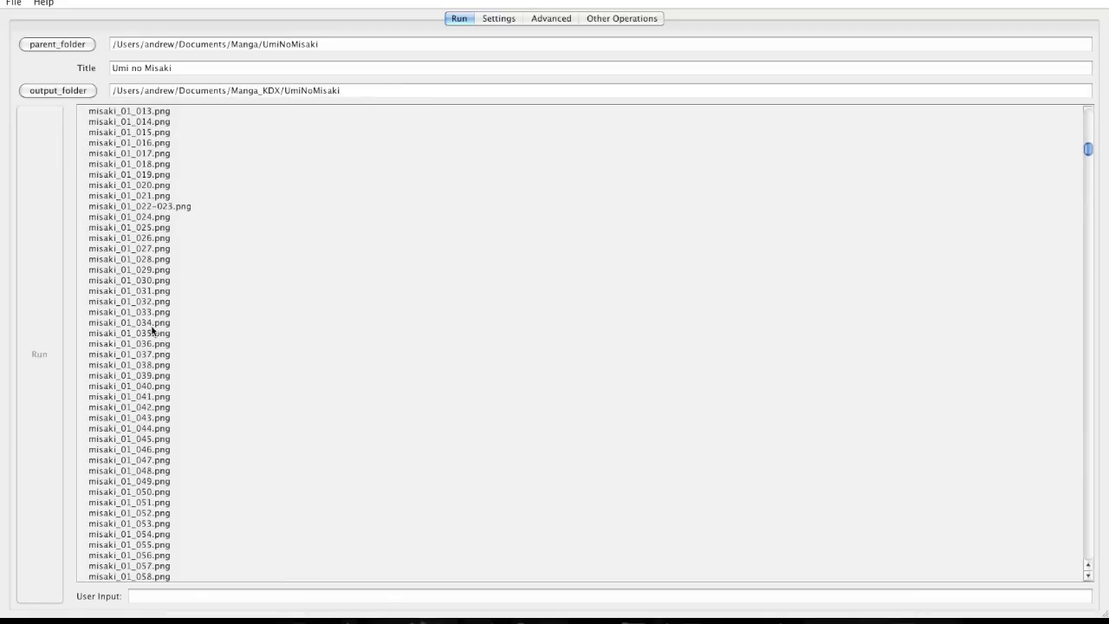
pyautogui.scroll(-12, 152, 330)
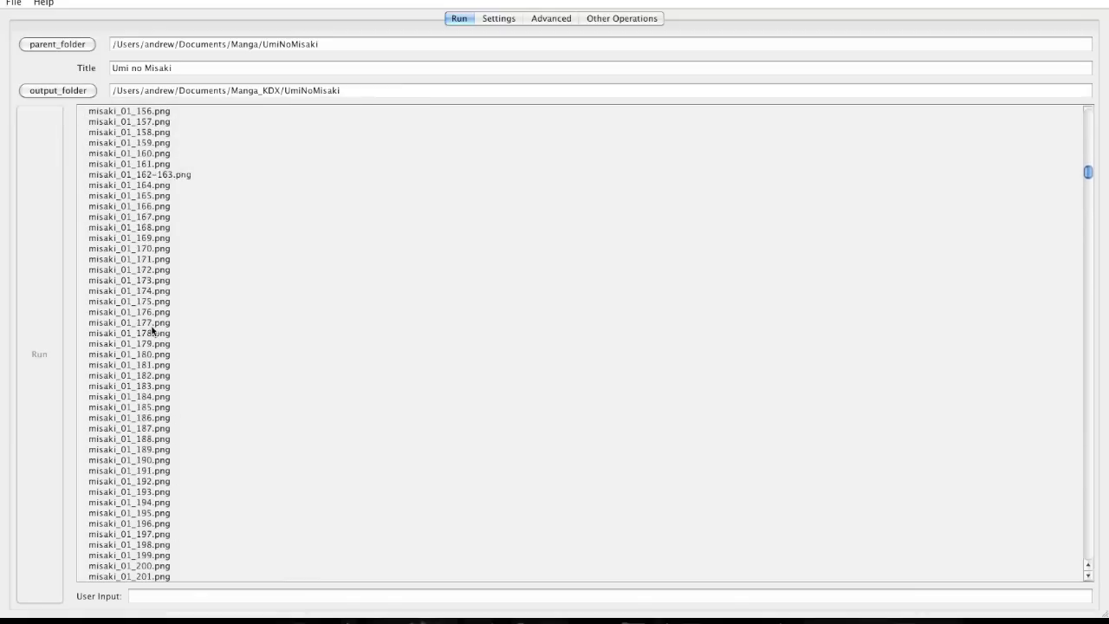
pyautogui.scroll(8, 152, 329)
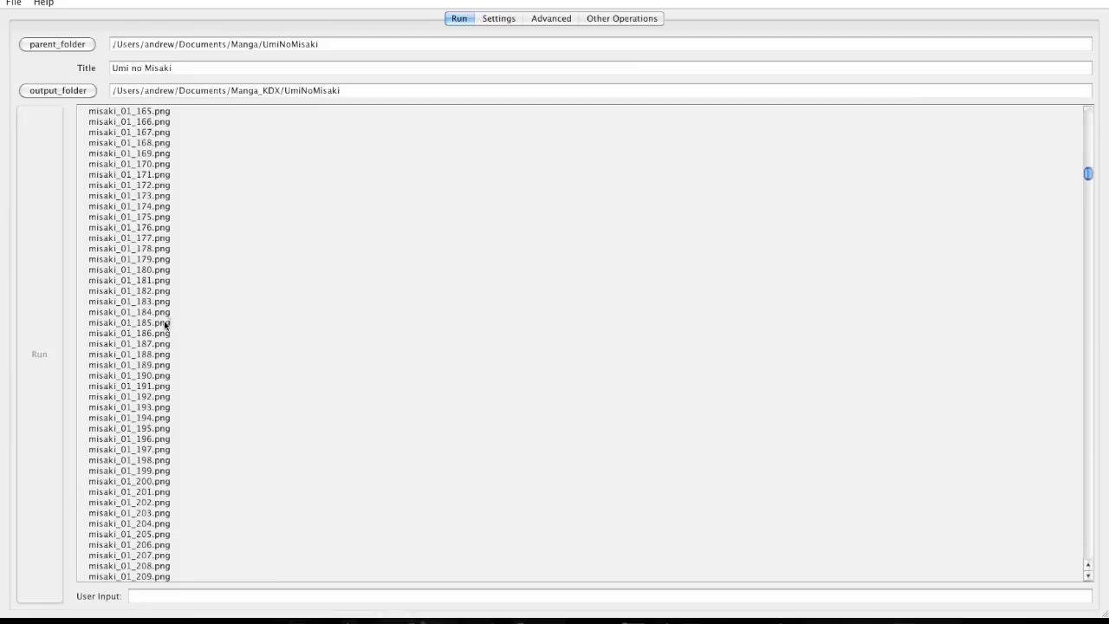
pyautogui.moveTo(170, 325); pyautogui.dragTo(88, 326)
# Scroll on through volume 2 into volume 3 and highlight v03credits.jpg in v3_c21.
pyautogui.scroll(10, 152, 325)
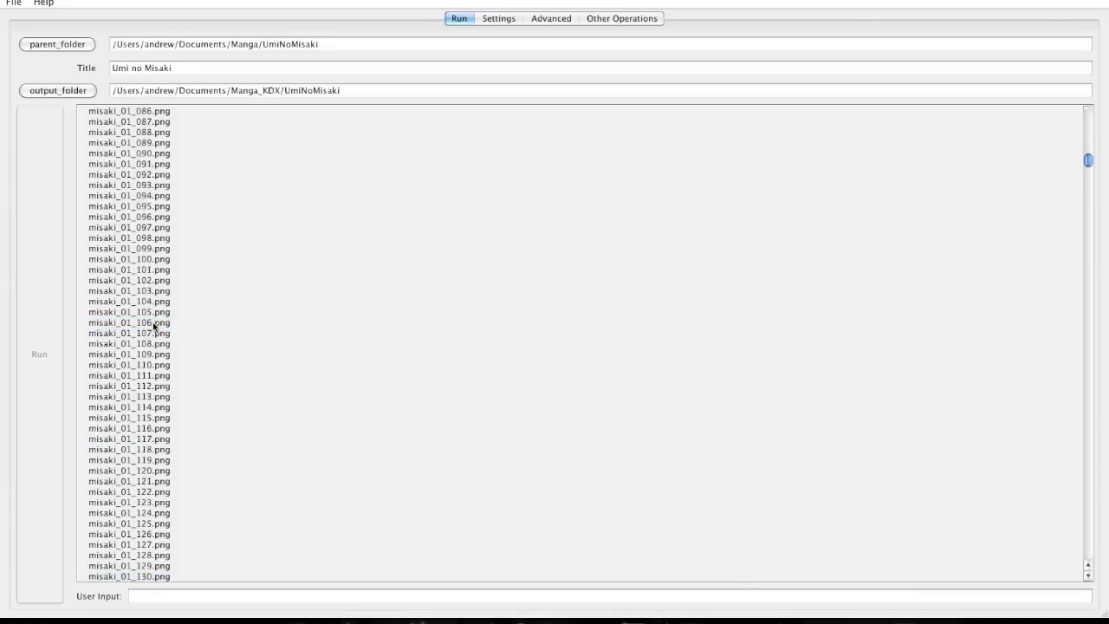
pyautogui.scroll(6, 153, 325)
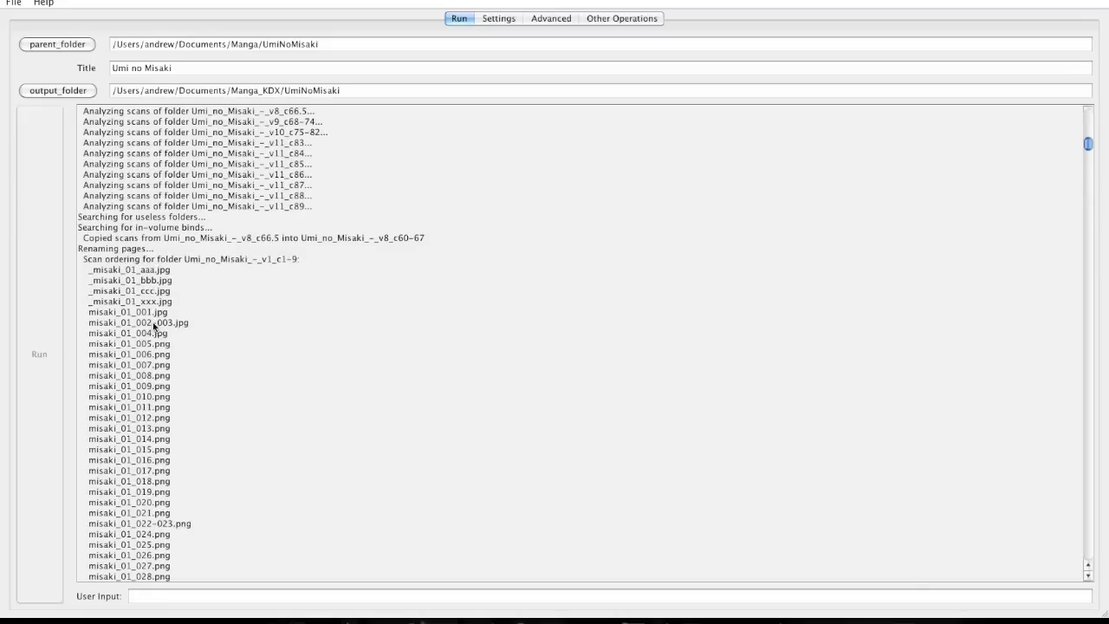
pyautogui.scroll(-10, 153, 325)
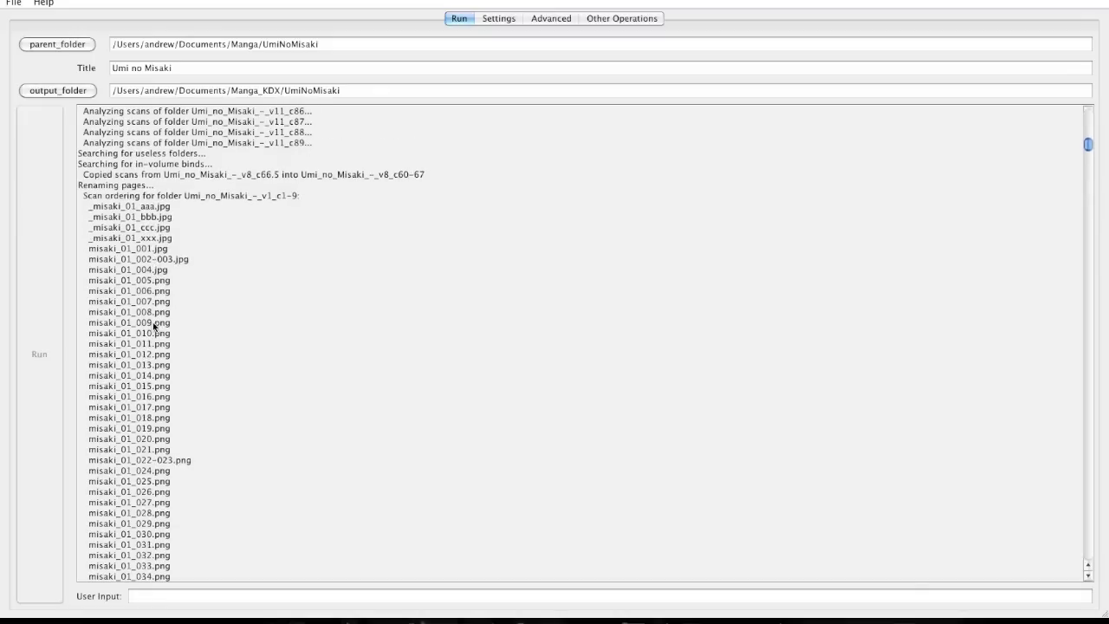
pyautogui.scroll(-15, 152, 321)
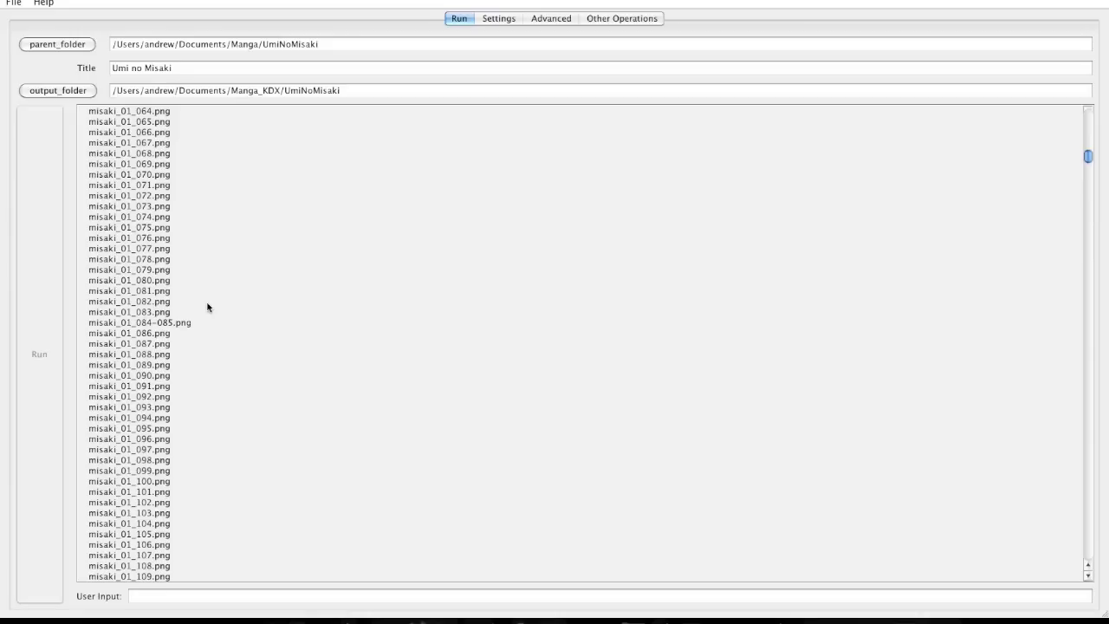
pyautogui.scroll(-6, 208, 307)
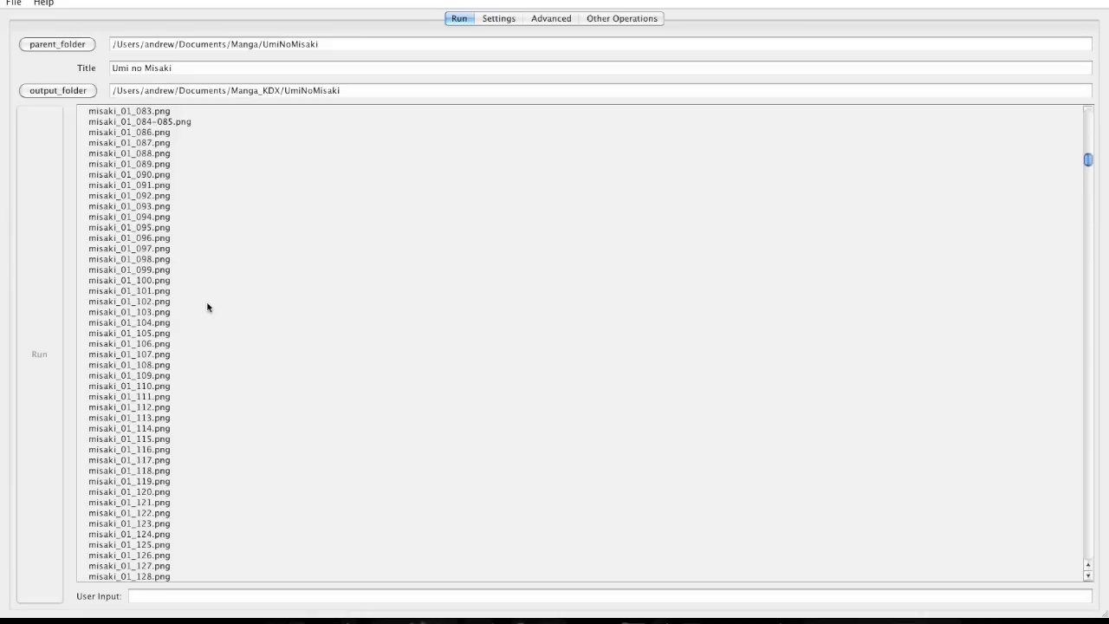
pyautogui.scroll(-20, 208, 306)
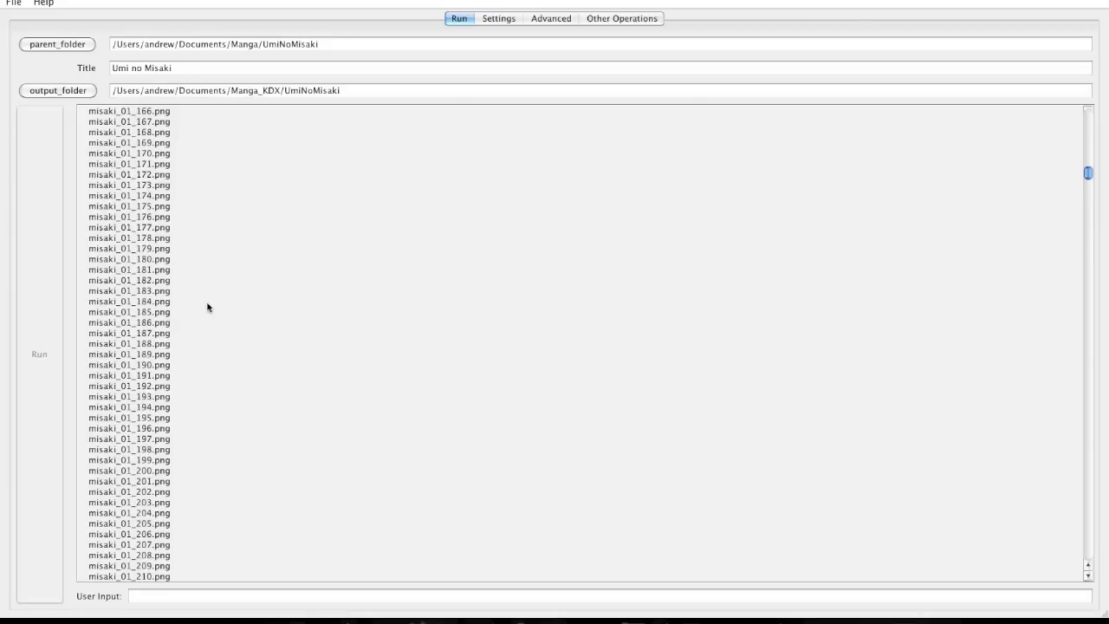
pyautogui.scroll(-20, 208, 306)
pyautogui.scroll(-20, 208, 307)
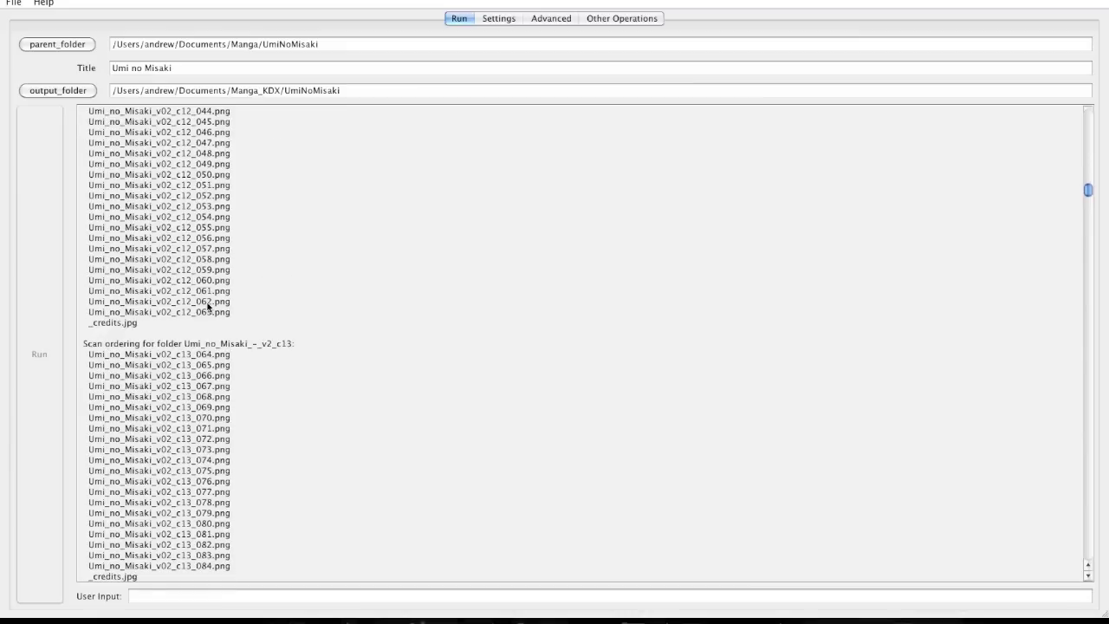
pyautogui.scroll(-20, 208, 307)
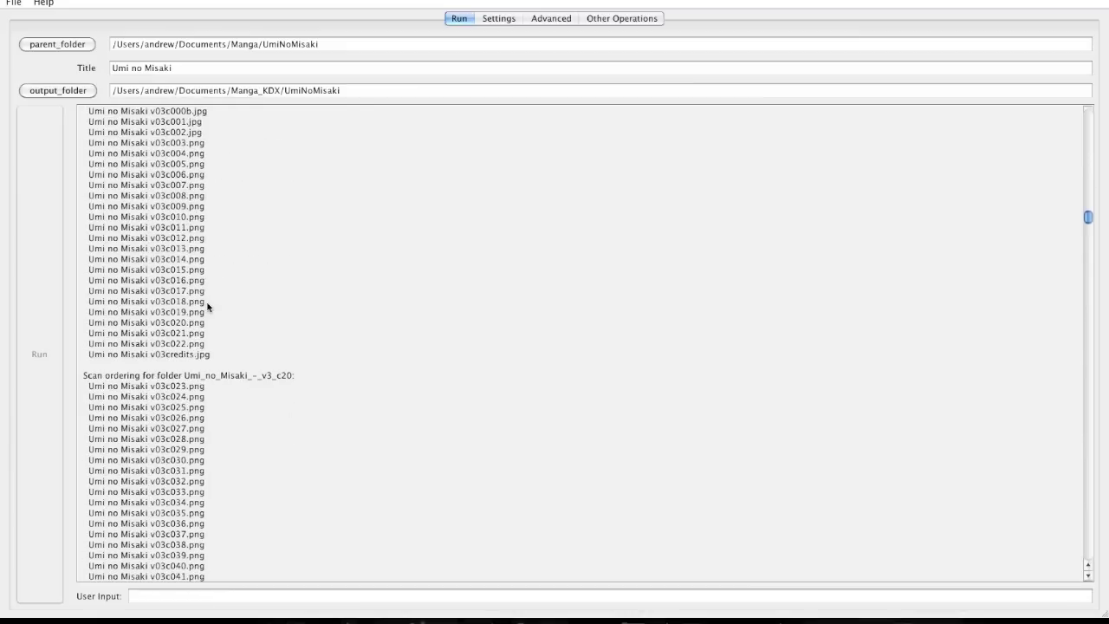
pyautogui.scroll(-3, 207, 307)
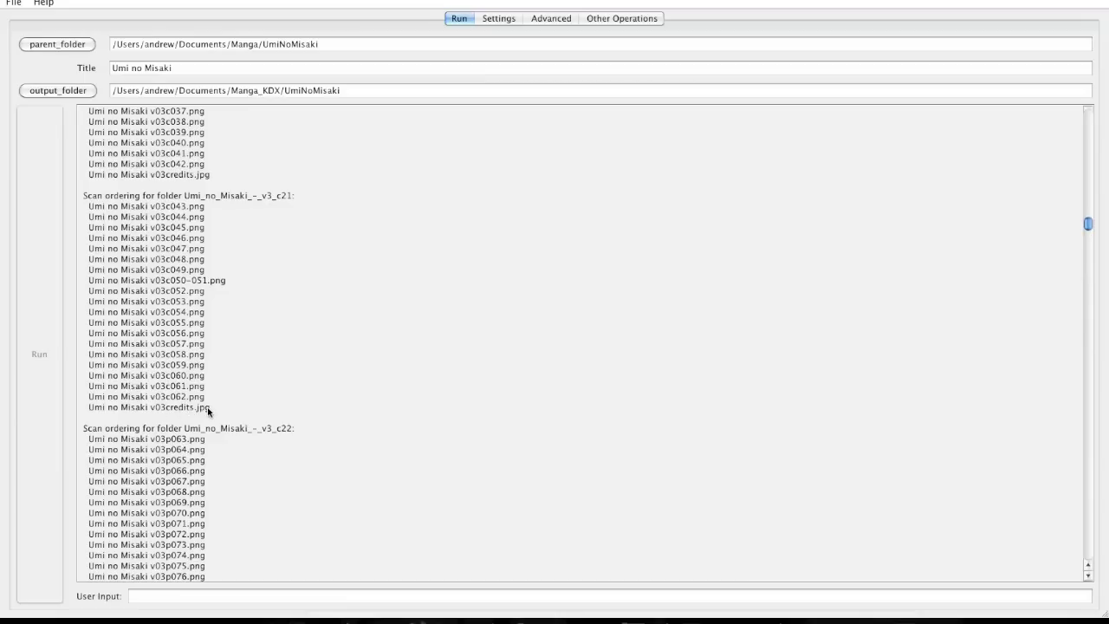
pyautogui.moveTo(203, 407); pyautogui.dragTo(97, 407)
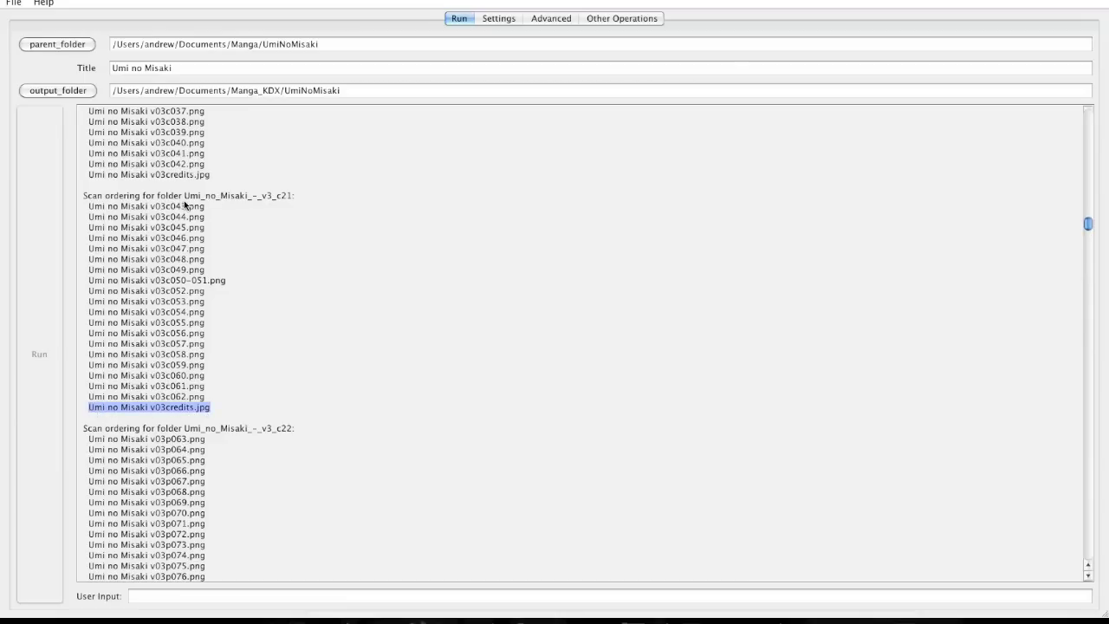
# Clear the credits highlight and select the v03c043 entry of chapter 21.
pyautogui.click(183, 248)
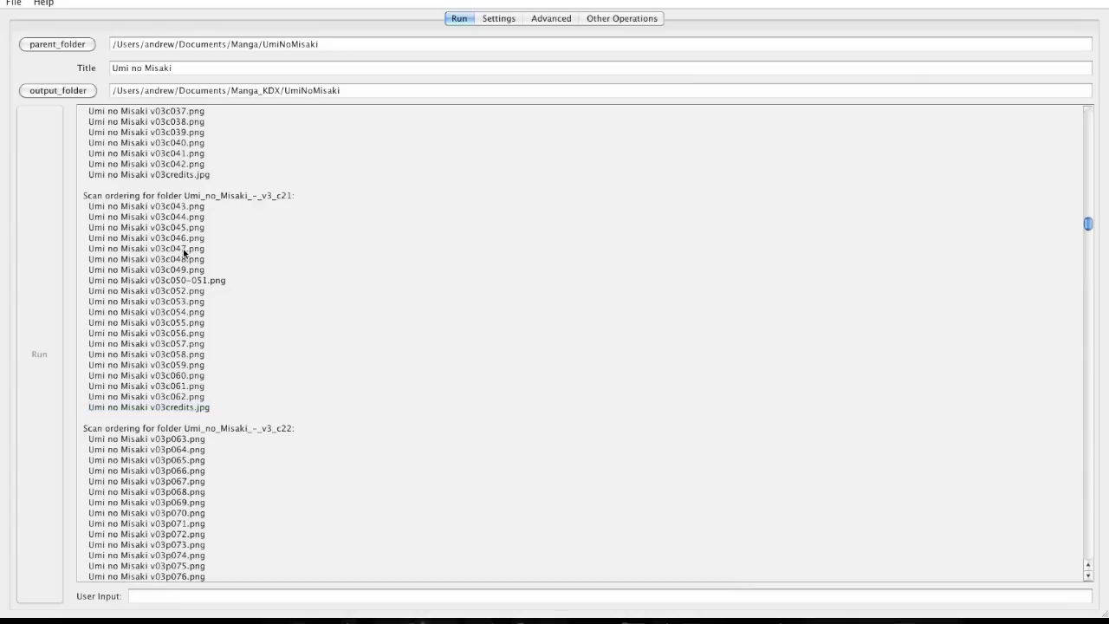
pyautogui.scroll(2, 204, 268)
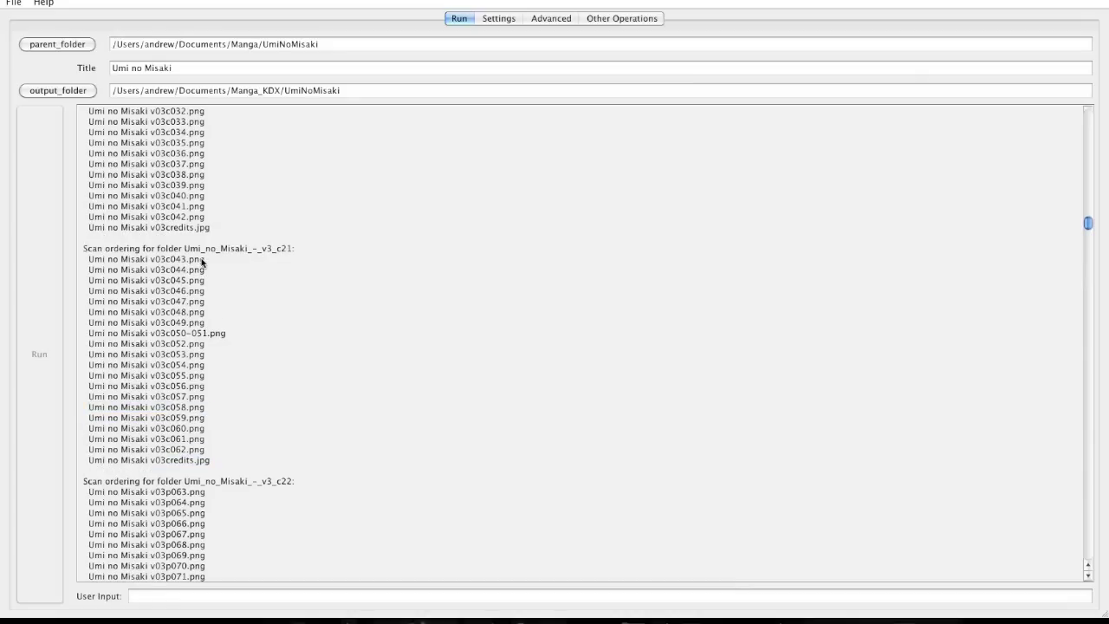
pyautogui.moveTo(153, 258); pyautogui.dragTo(184, 263)
# Scroll through the later volumes' listings and back toward the settings and folder interpretation.
pyautogui.scroll(-2, 219, 307)
pyautogui.scroll(-20, 218, 307)
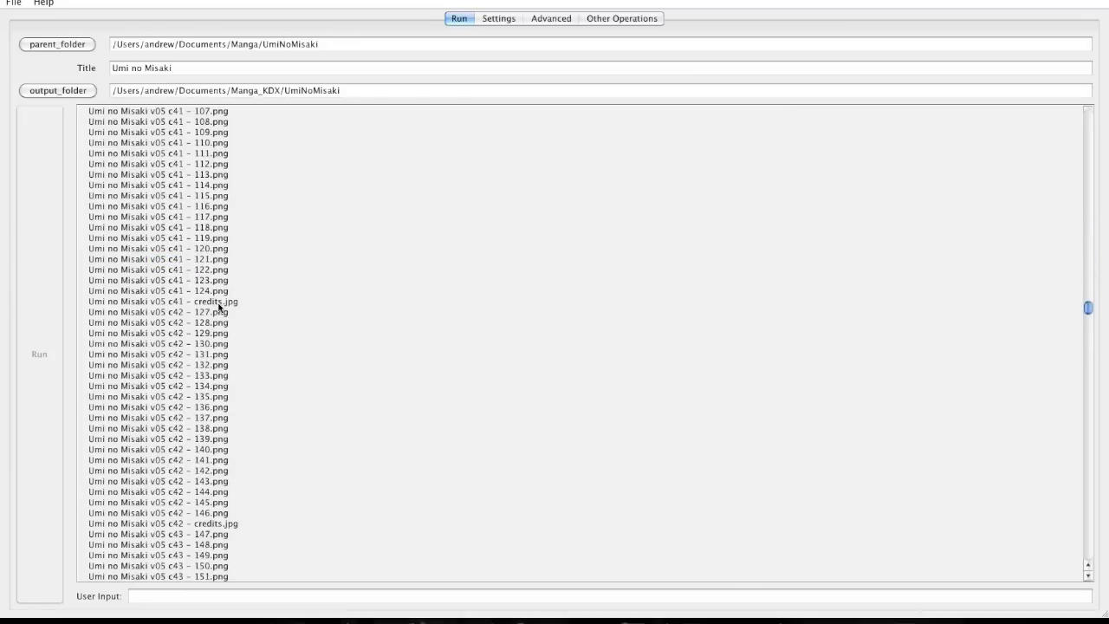
pyautogui.scroll(-15, 219, 307)
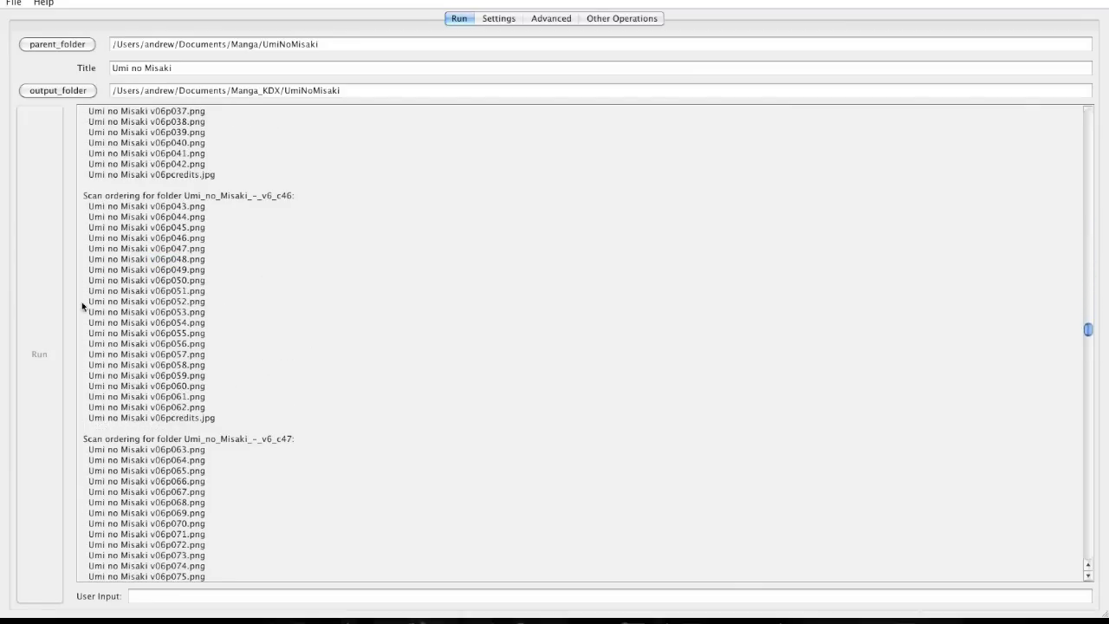
pyautogui.scroll(-20, 182, 342)
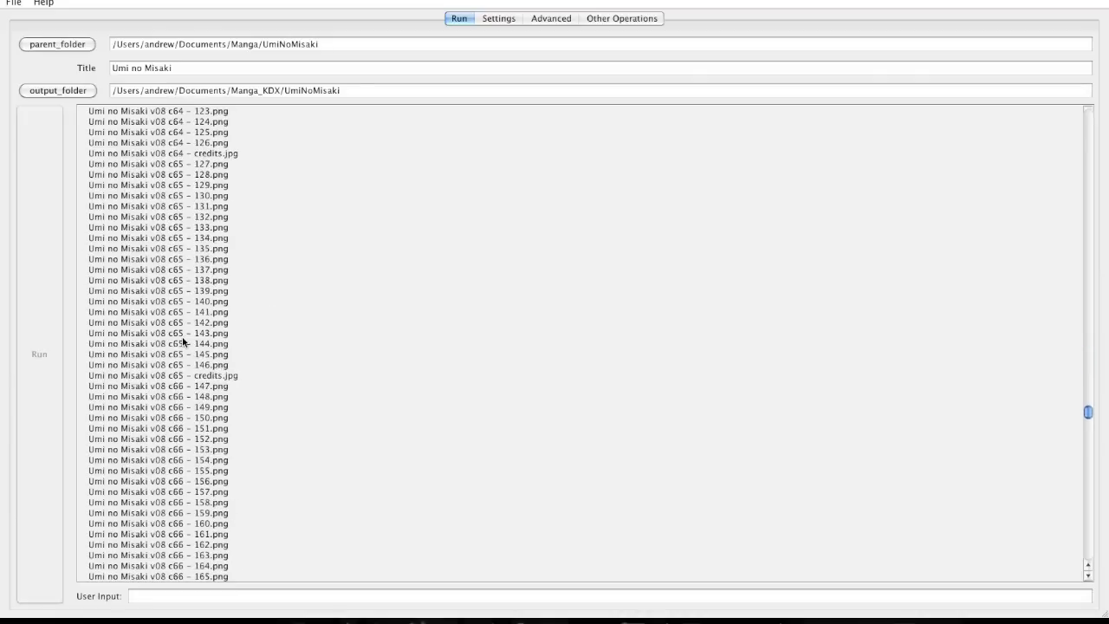
pyautogui.scroll(20, 183, 343)
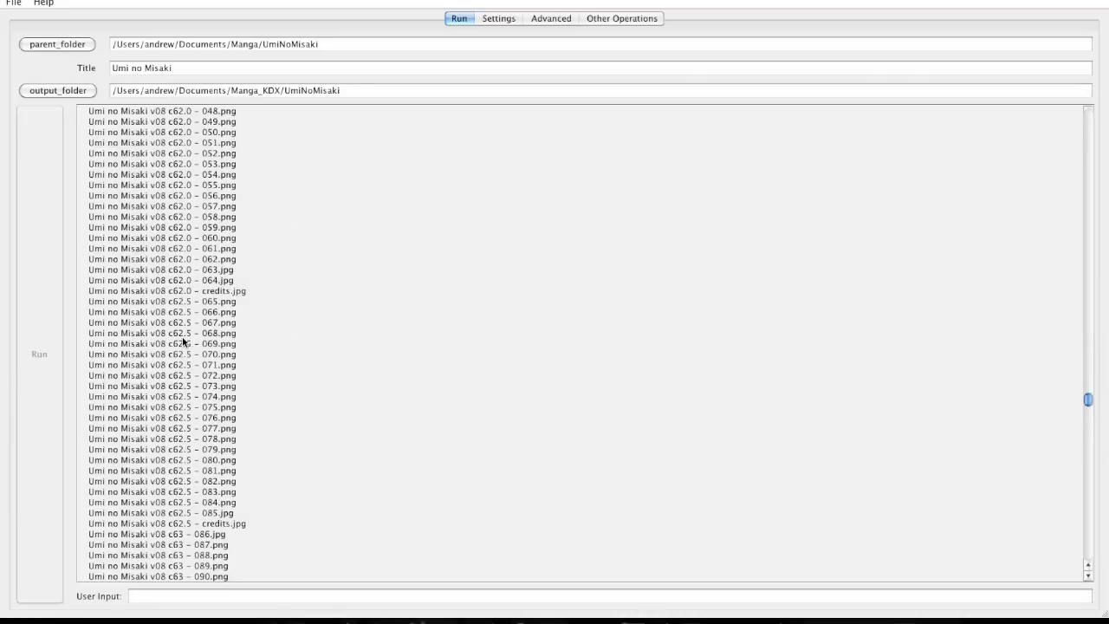
pyautogui.scroll(20, 183, 343)
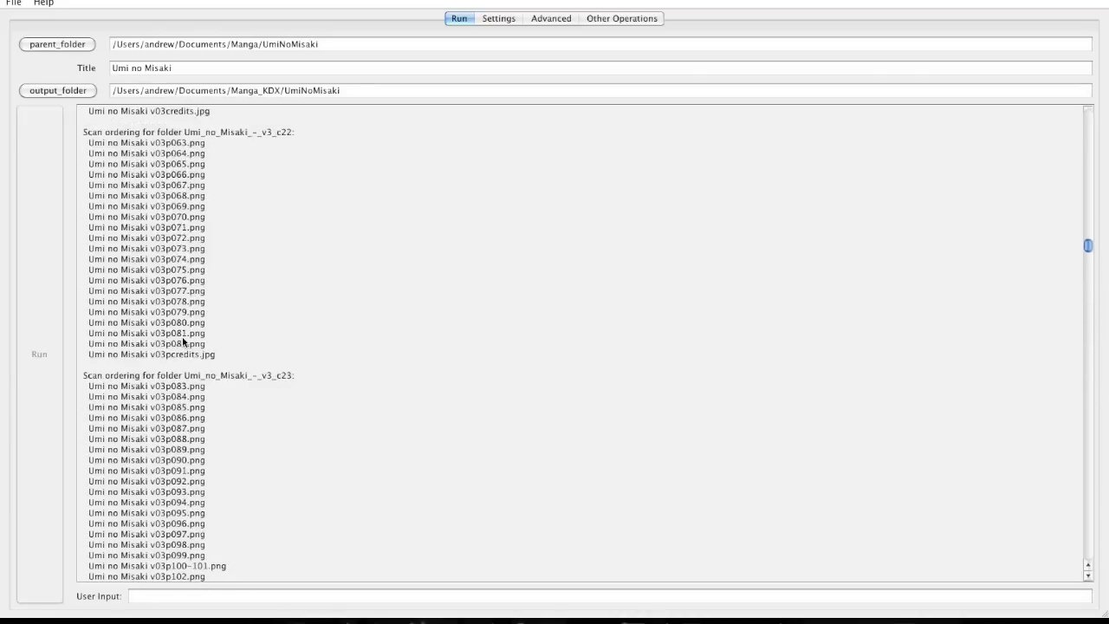
pyautogui.scroll(15, 182, 342)
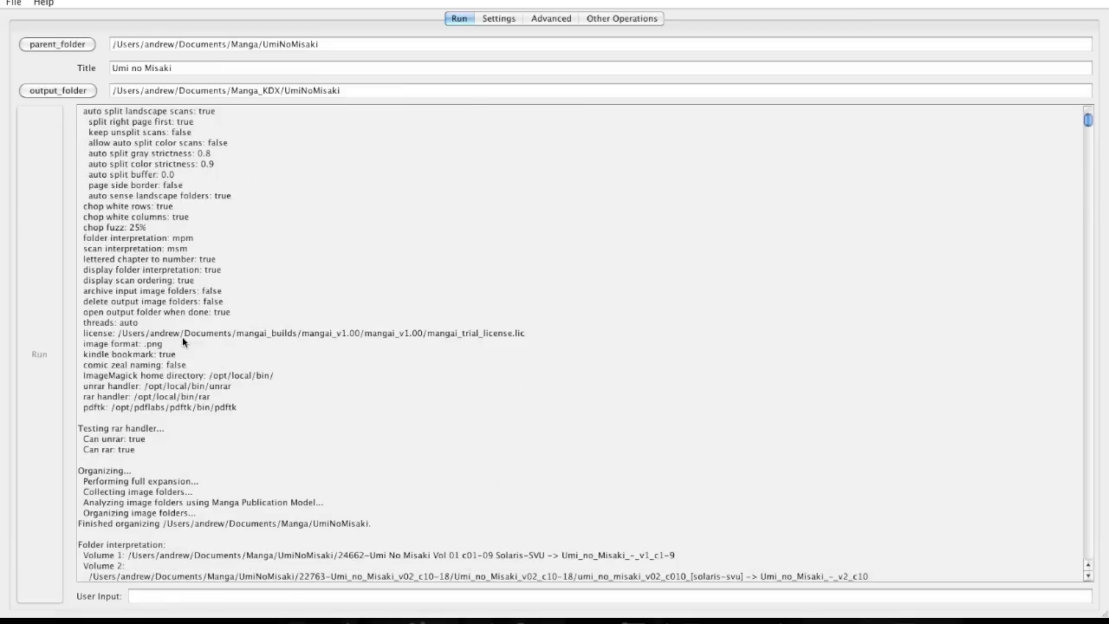
pyautogui.scroll(-5, 182, 342)
pyautogui.scroll(-2, 182, 342)
# Highlight c66.5 and v8_c60-67 in the Copied scans line, then clear the selection.
pyautogui.scroll(-20, 182, 343)
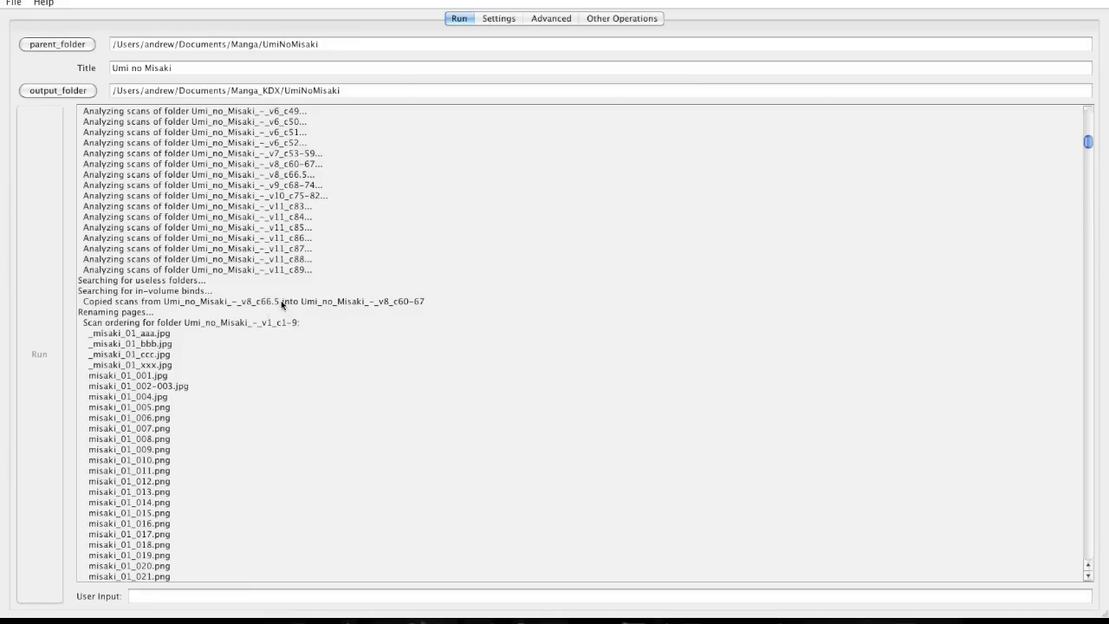
pyautogui.moveTo(280, 302); pyautogui.dragTo(257, 303)
pyautogui.moveTo(425, 302); pyautogui.dragTo(378, 303)
pyautogui.click(199, 304)
pyautogui.scroll(-20, 199, 304)
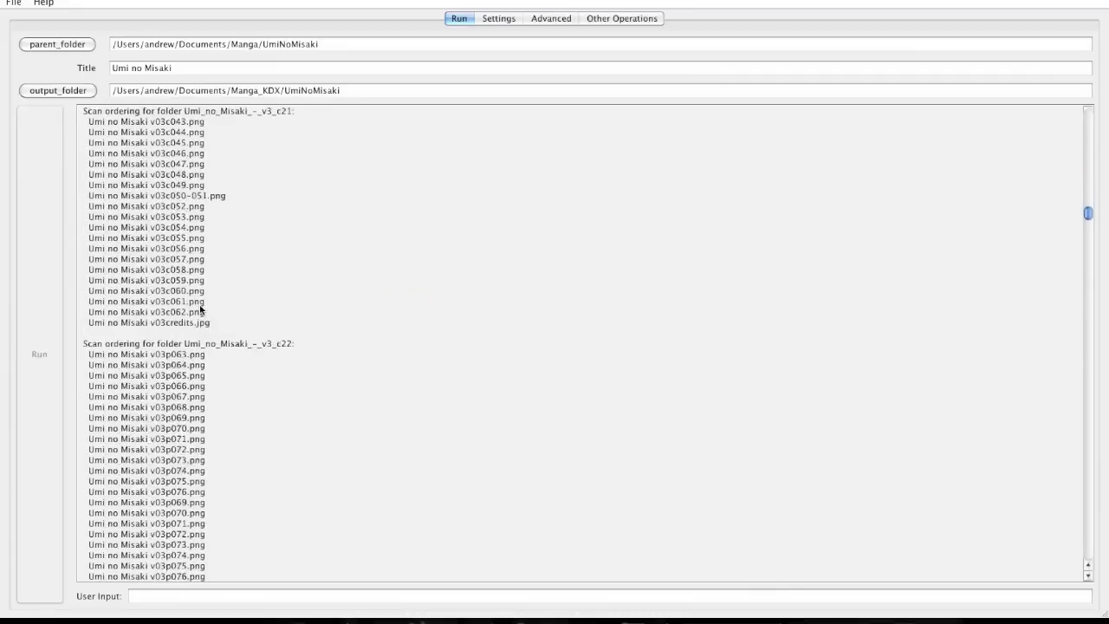
# Select the 19 INBIND_umi_no_misaki_sp05 entries, then scroll to the latest Stage 3 progress.
pyautogui.scroll(-20, 200, 308)
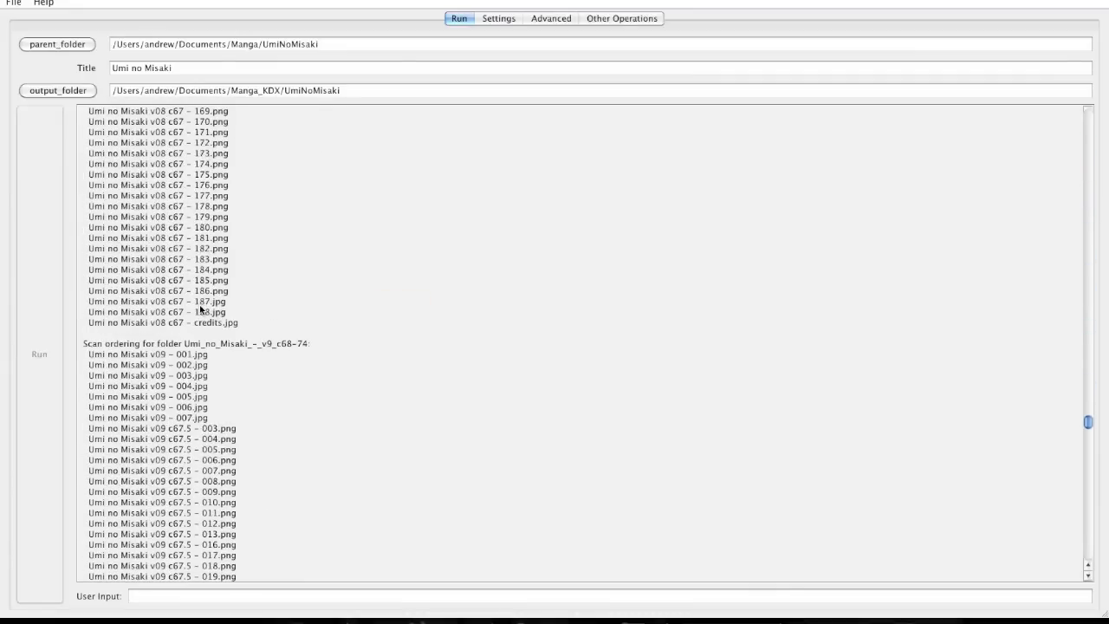
pyautogui.scroll(-20, 199, 308)
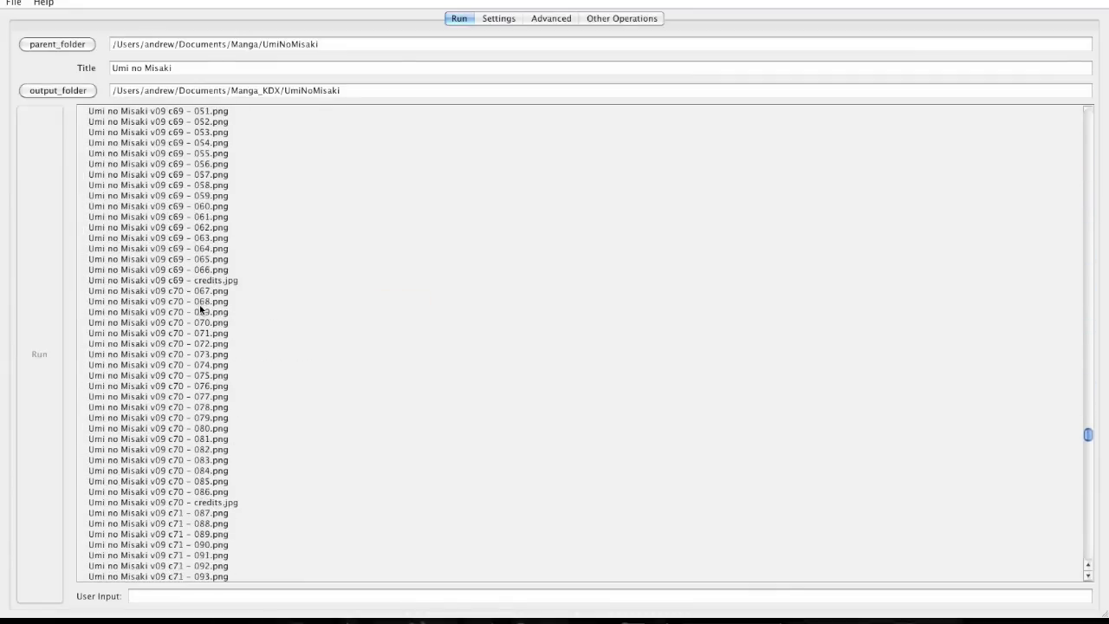
pyautogui.scroll(20, 200, 309)
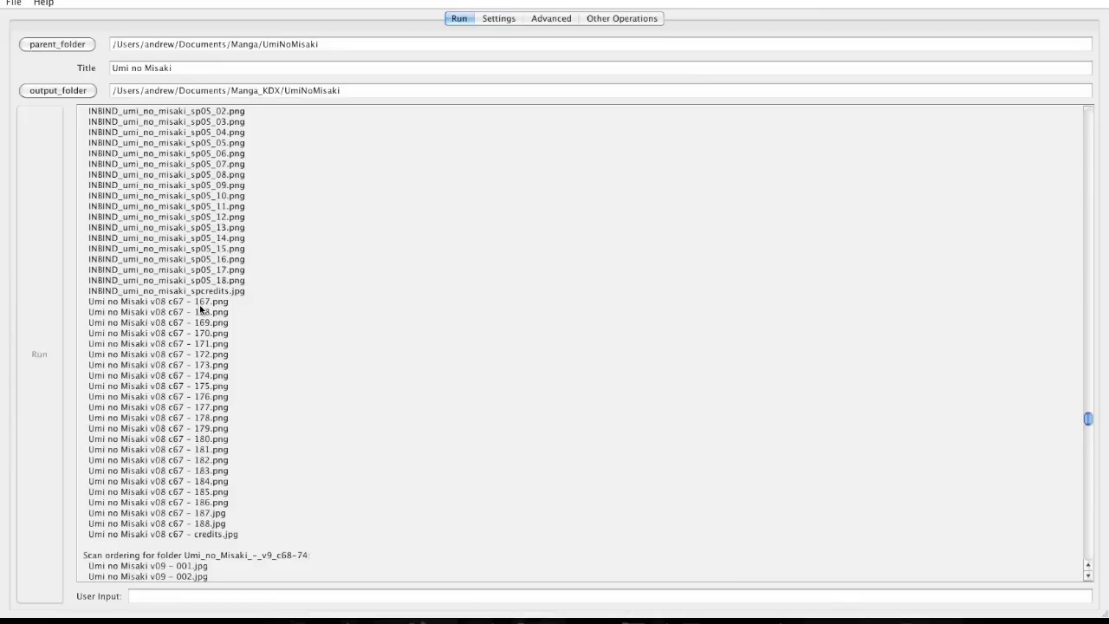
pyautogui.scroll(6, 200, 307)
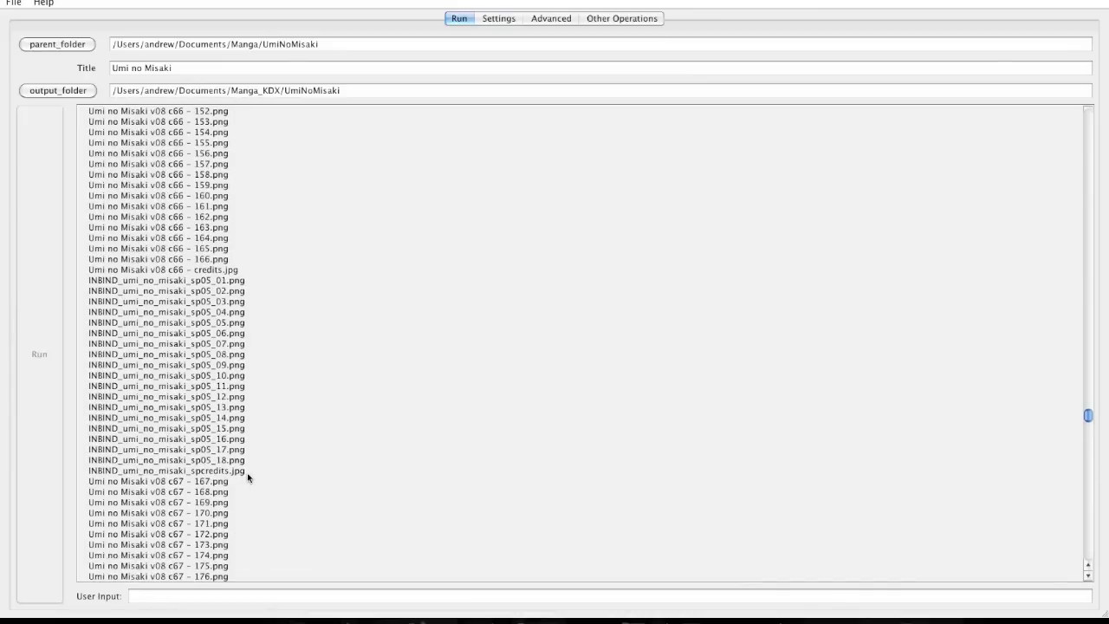
pyautogui.moveTo(247, 472); pyautogui.dragTo(89, 282)
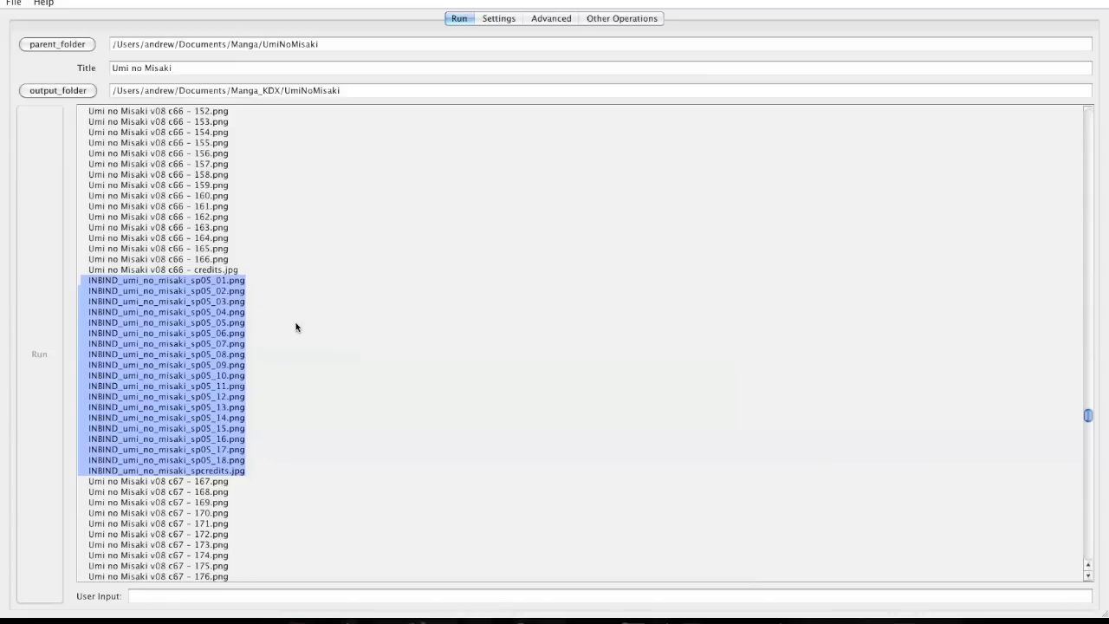
pyautogui.scroll(-10, 295, 326)
pyautogui.scroll(-15, 295, 327)
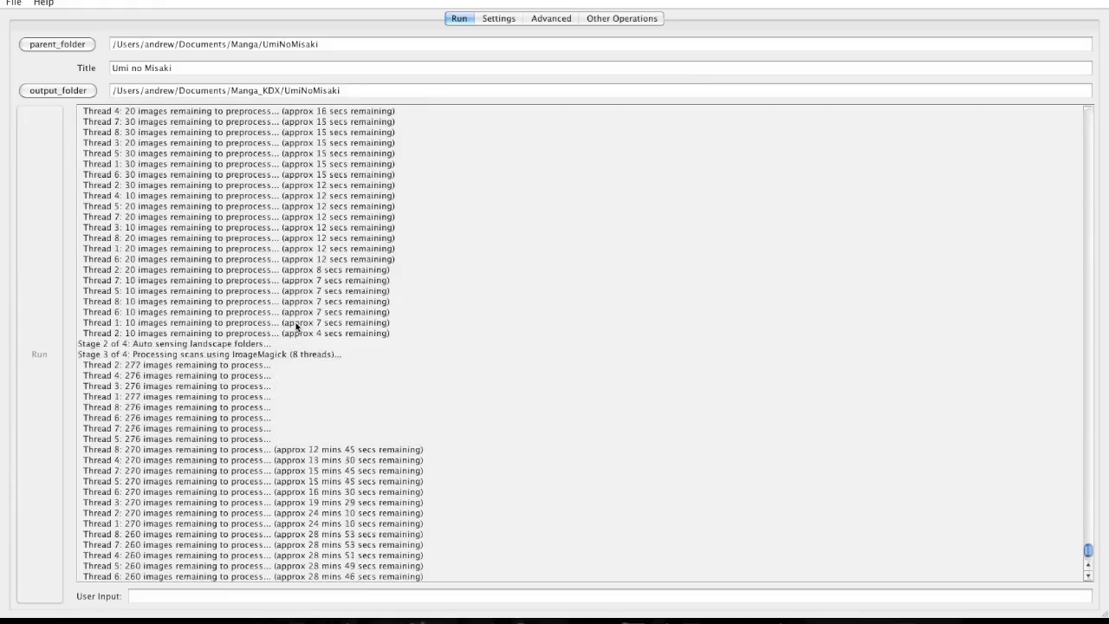
# Scroll up through the Stage 1 thread progress lines while Stage 3 processing runs.
pyautogui.scroll(15, 295, 327)
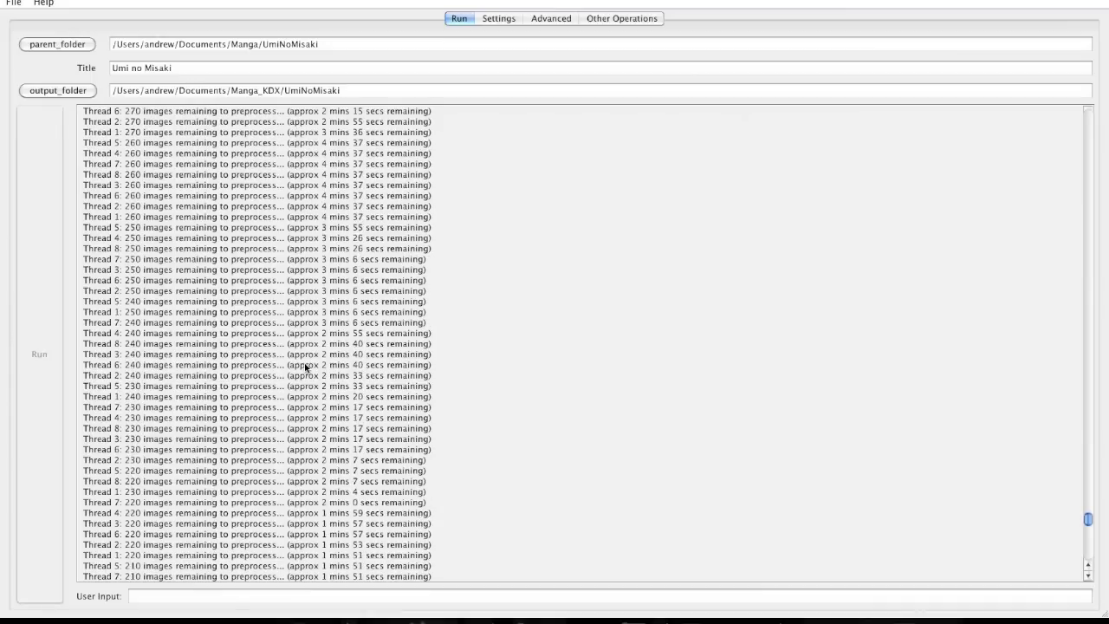
pyautogui.scroll(2, 305, 367)
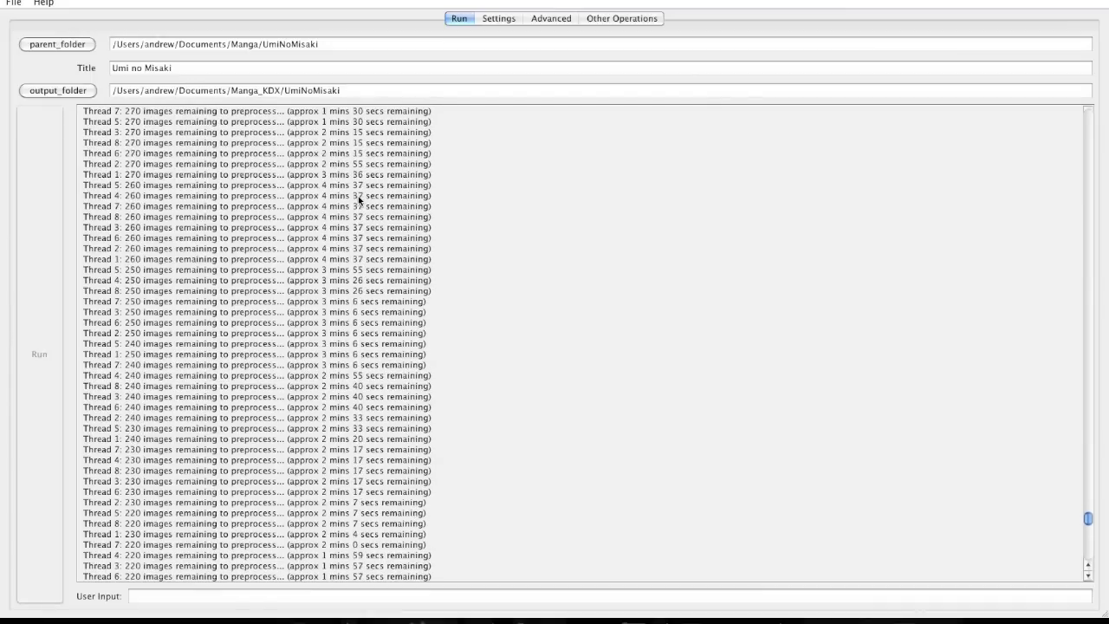
pyautogui.scroll(4, 360, 199)
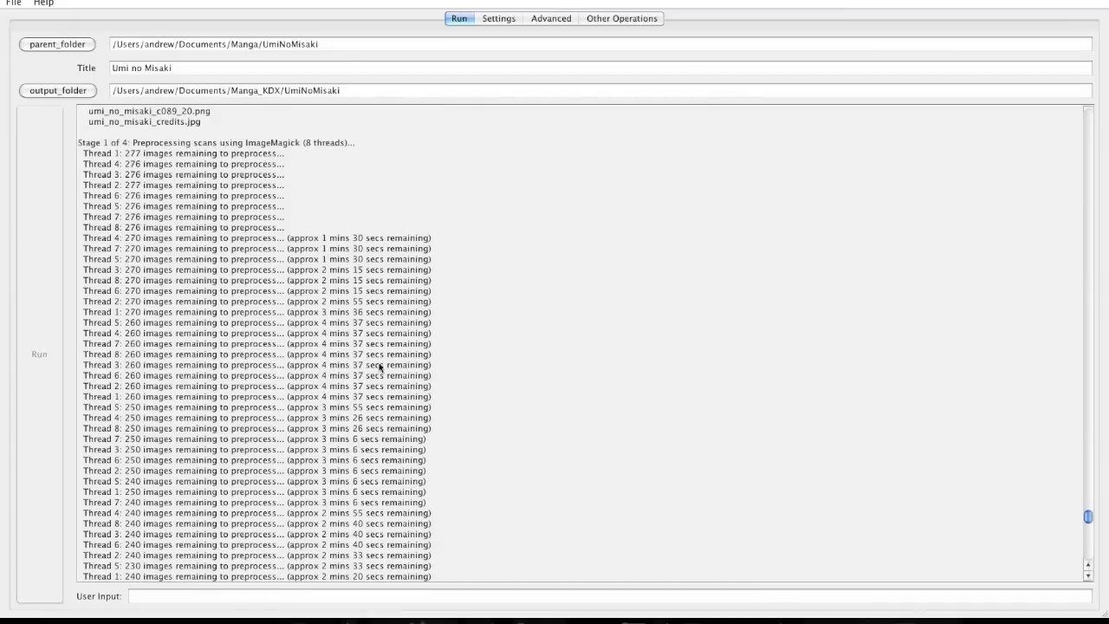
pyautogui.scroll(-12, 359, 371)
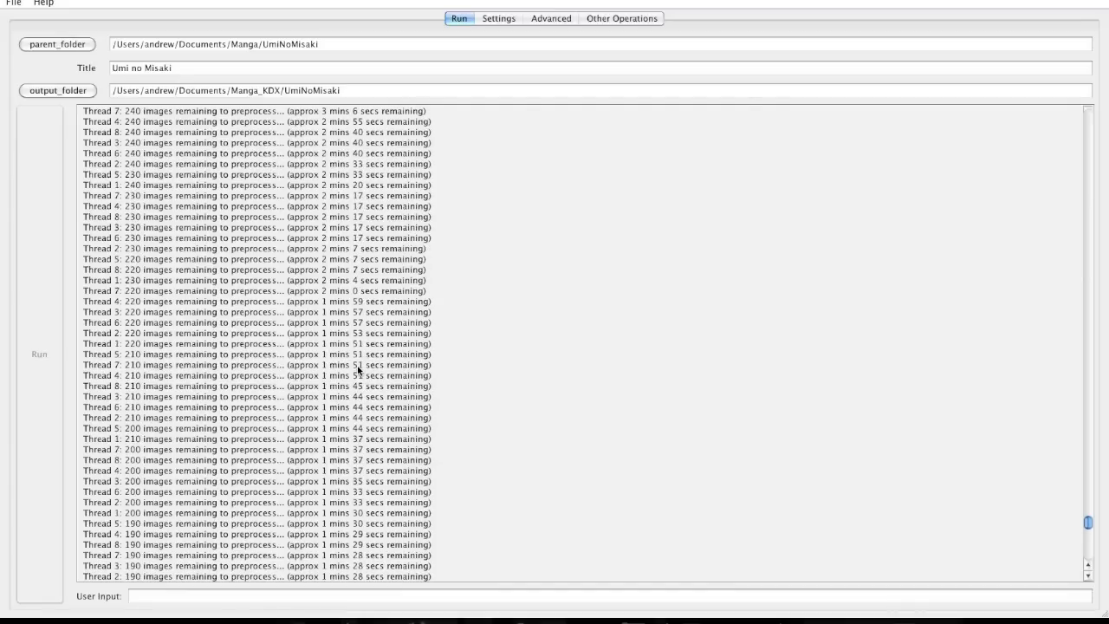
pyautogui.scroll(2, 360, 371)
pyautogui.scroll(7, 298, 313)
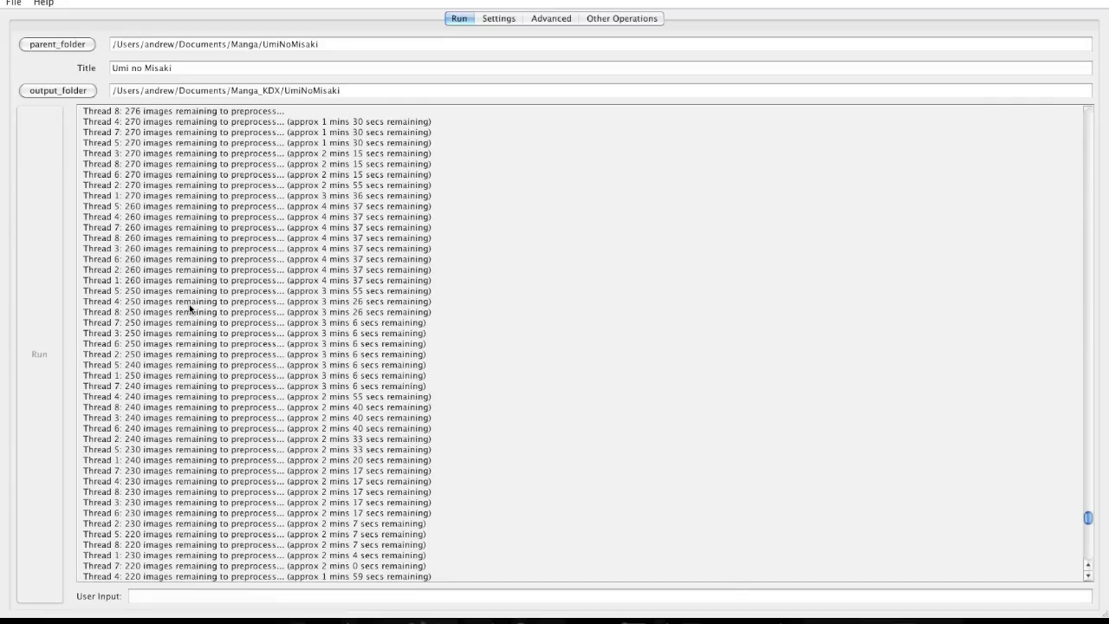
pyautogui.scroll(7, 189, 305)
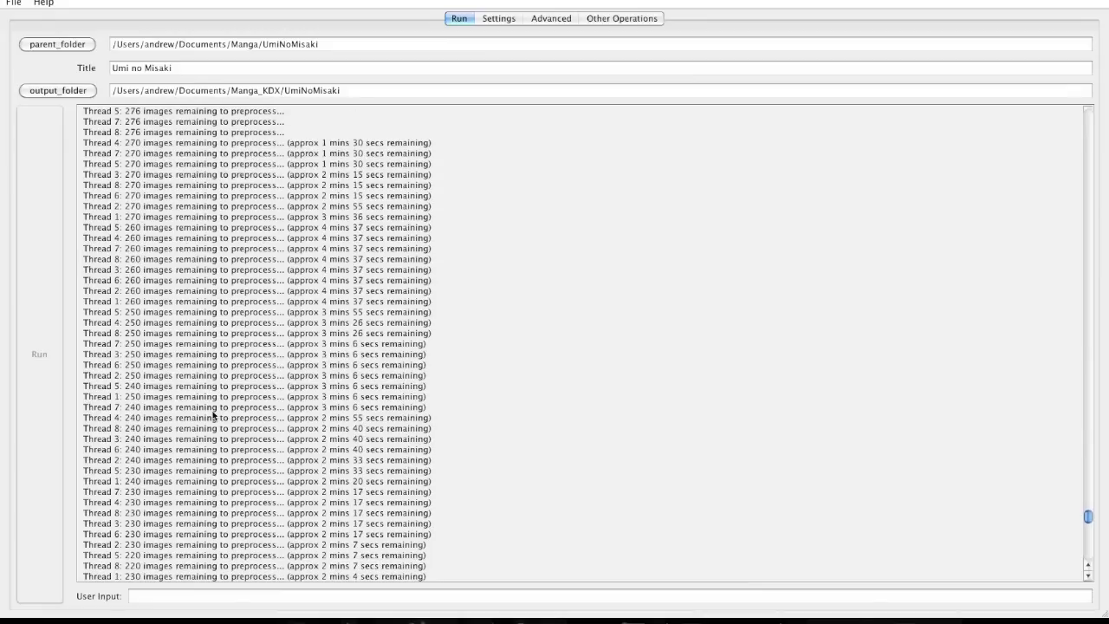
pyautogui.scroll(8, 124, 352)
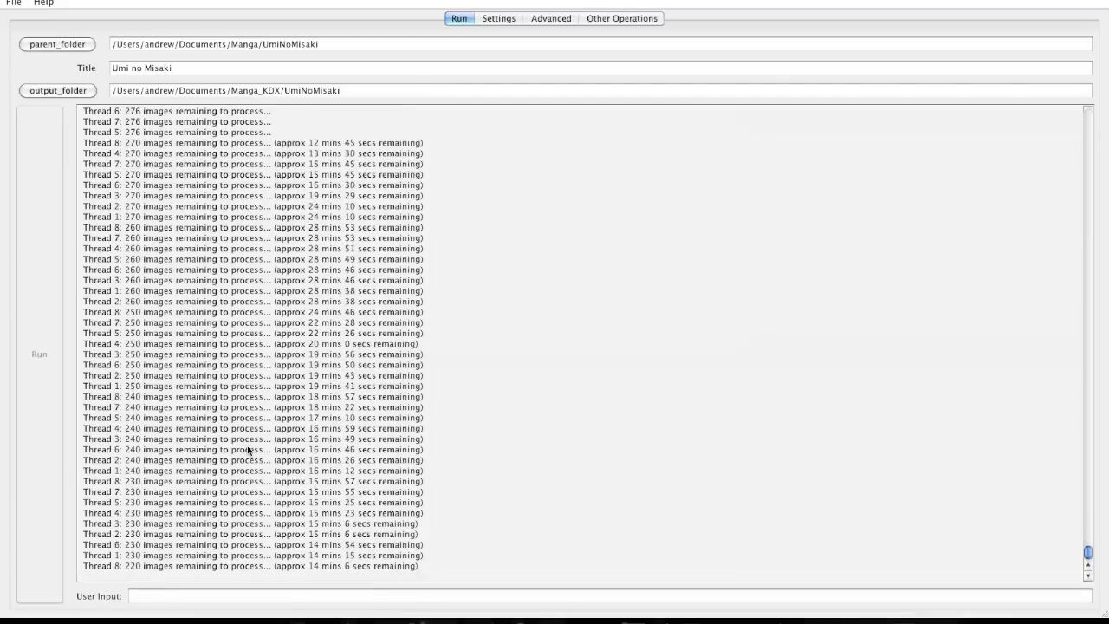
# Scroll back to the Stage 2 and Stage 3 headers while the ImageMagick threads keep processing.
pyautogui.scroll(10, 248, 449)
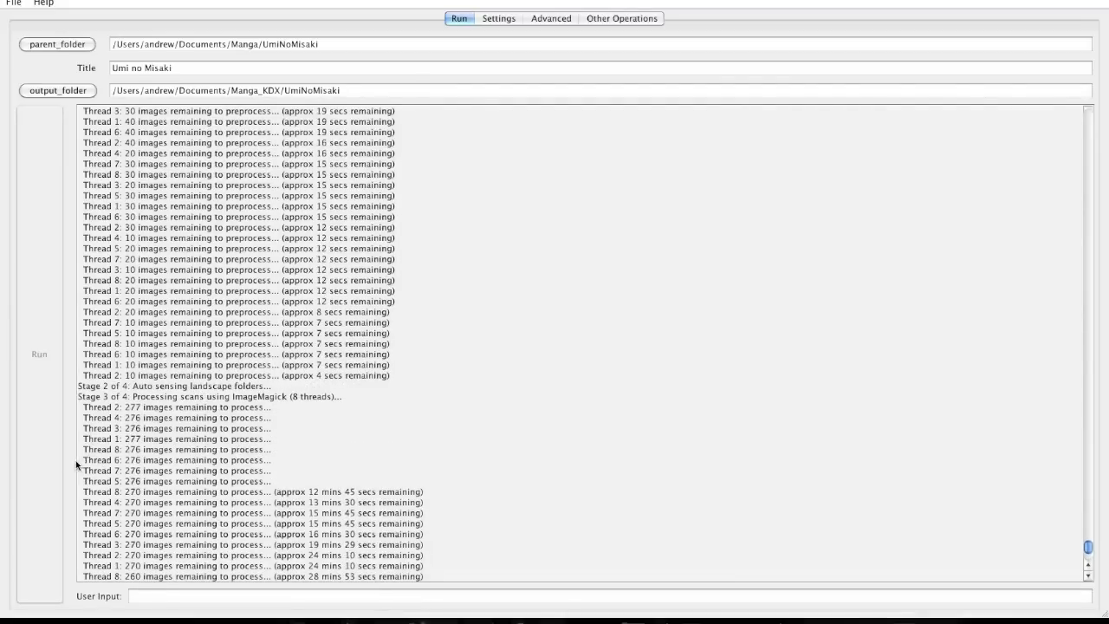